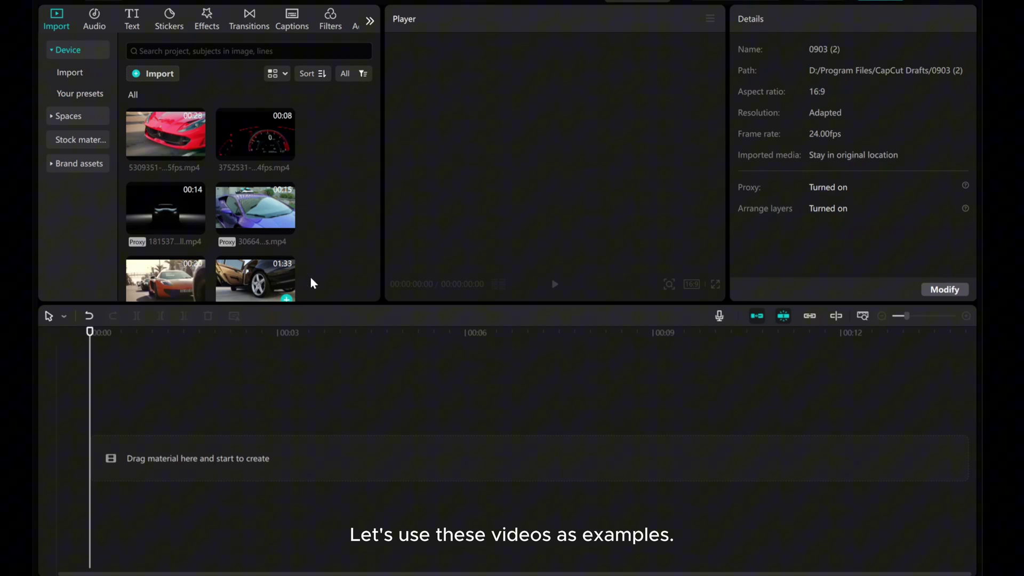
- Add all six car clips to the timeline, speedometer clip first and orange car clip last
drag(349, 292, 178, 453)
scroll(175, 134, down, 1)
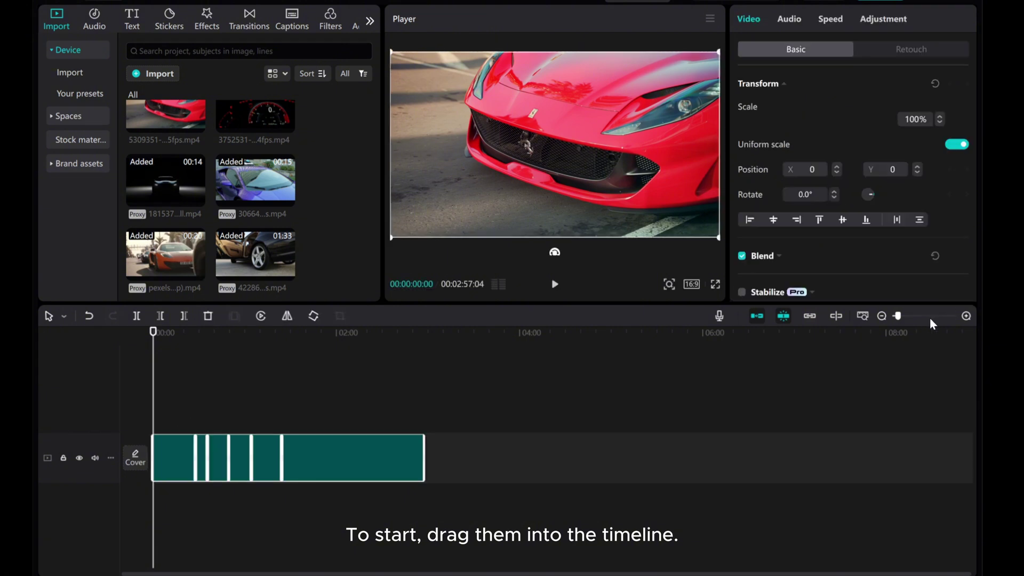
click(966, 316)
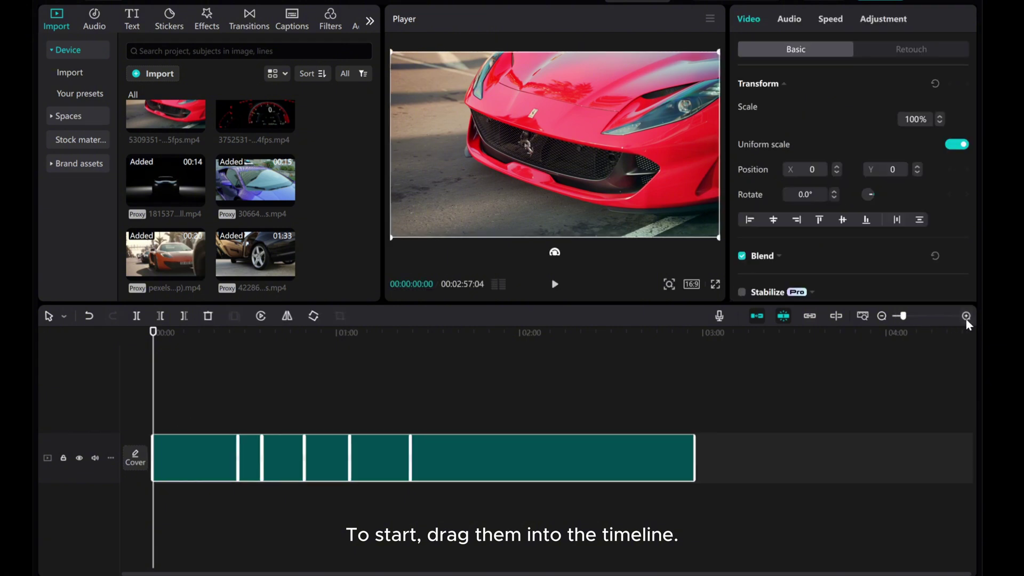
click(178, 462)
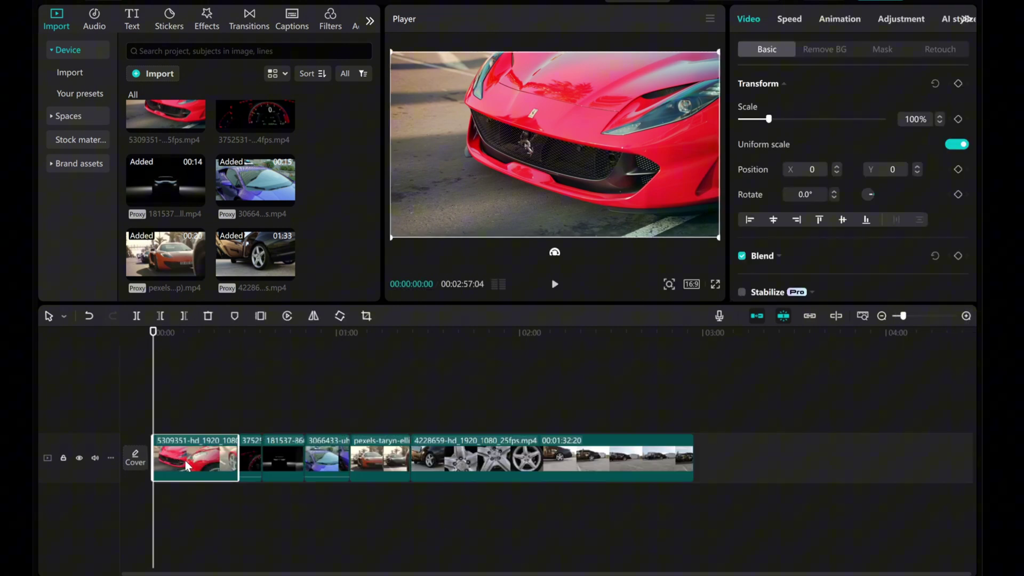
drag(185, 460, 299, 463)
click(297, 466)
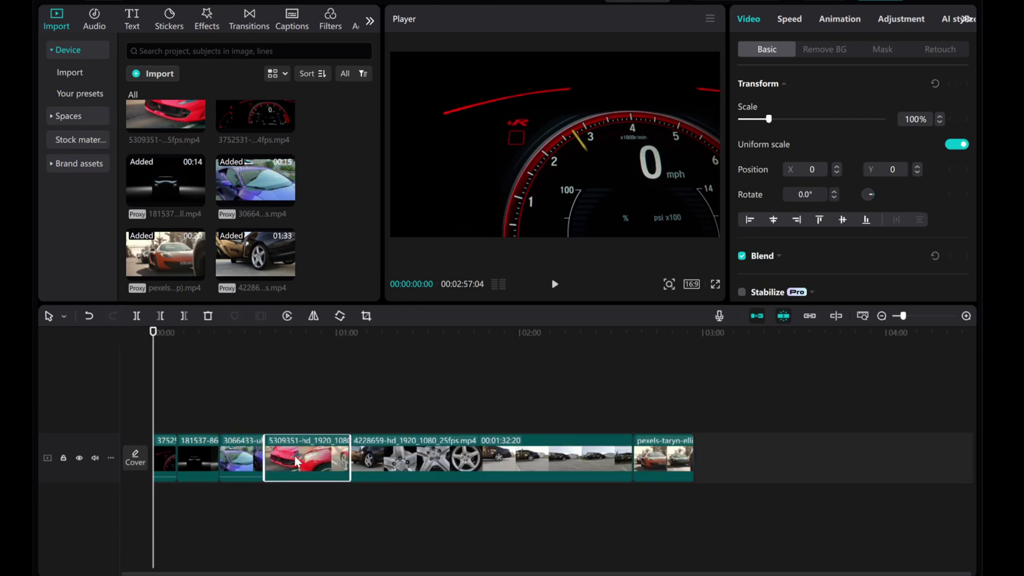
- Apply the Flash in speed curve to the speedometer and dark car clips
click(966, 315)
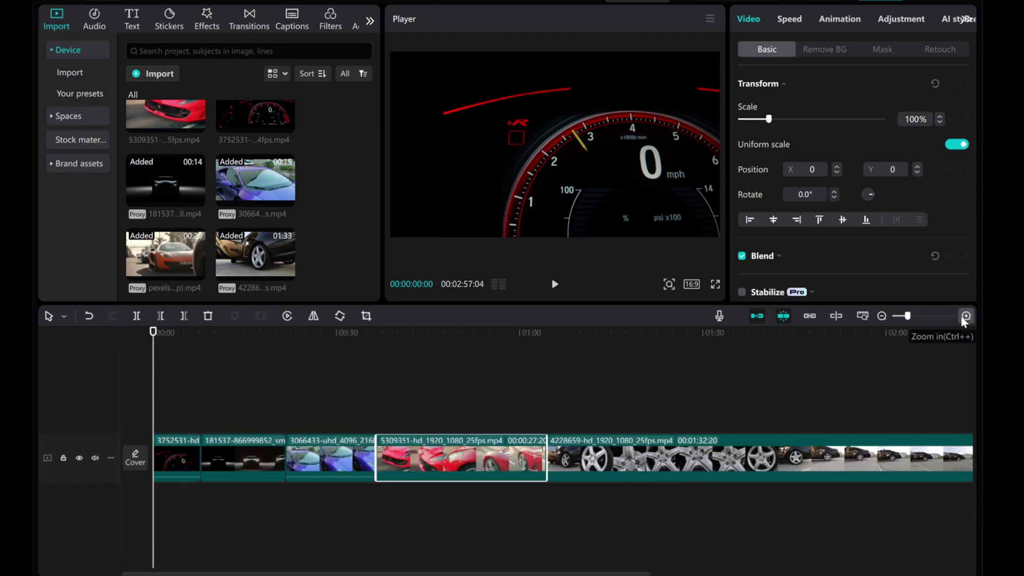
click(180, 463)
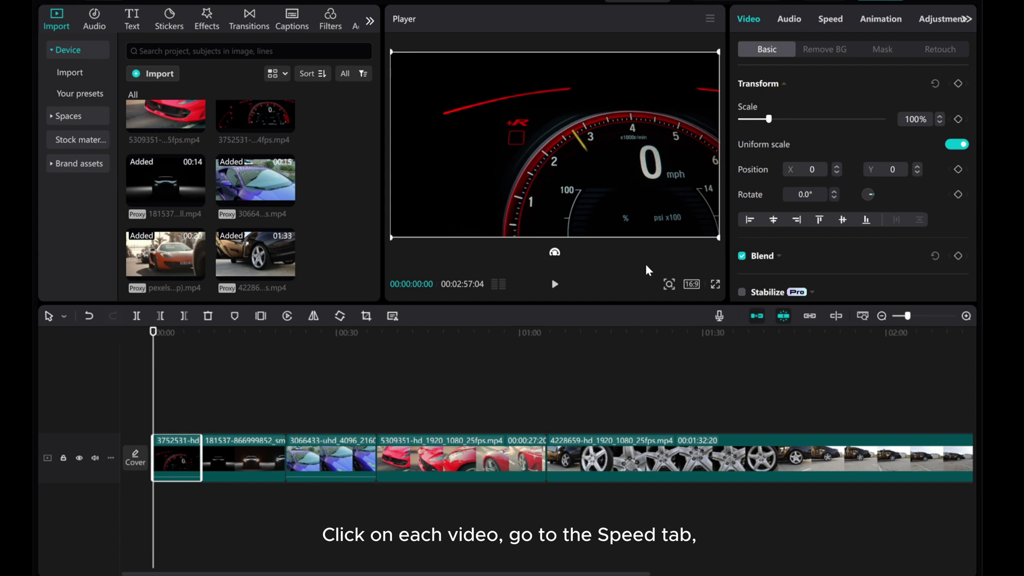
click(826, 22)
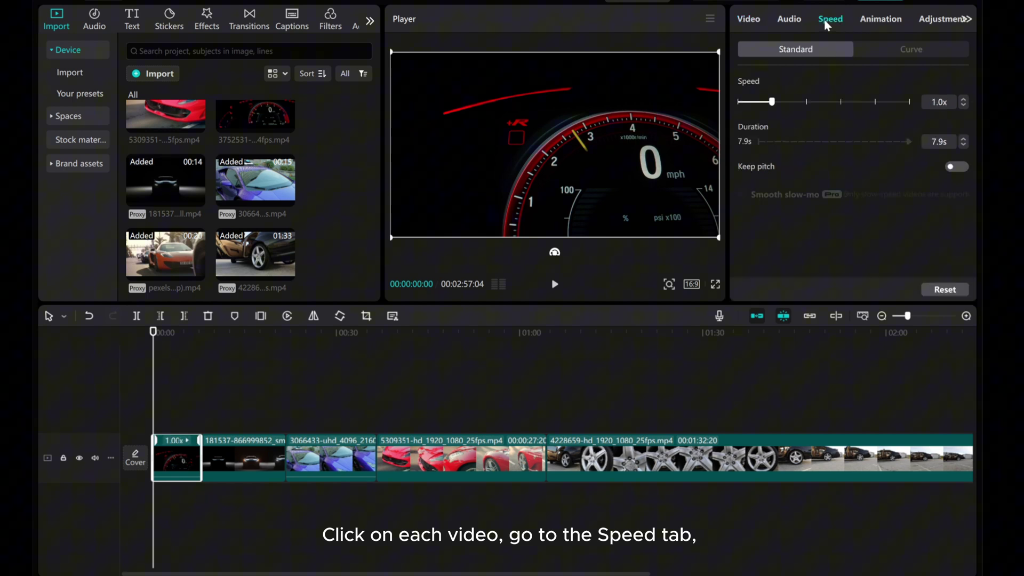
click(910, 52)
click(862, 159)
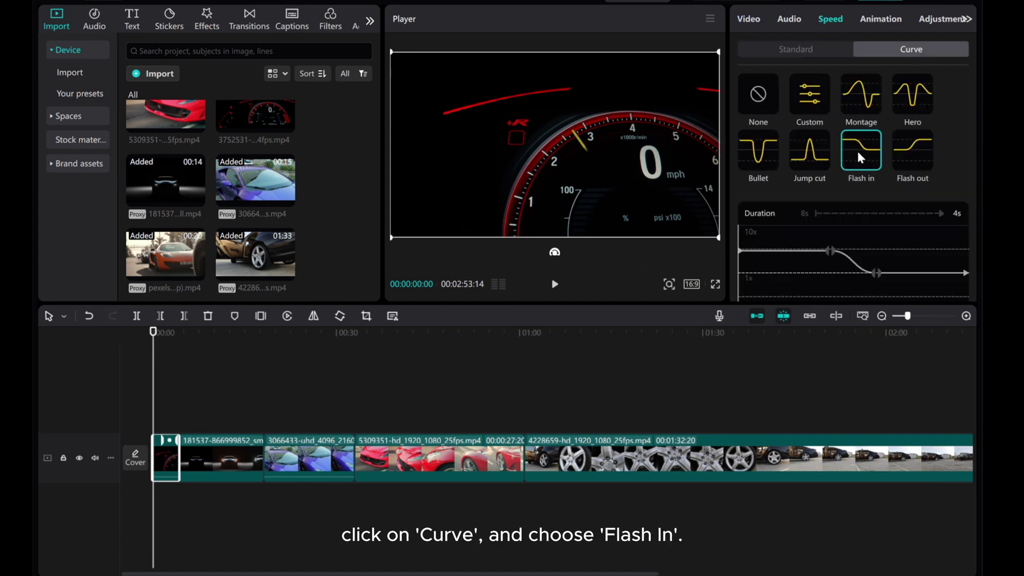
click(215, 455)
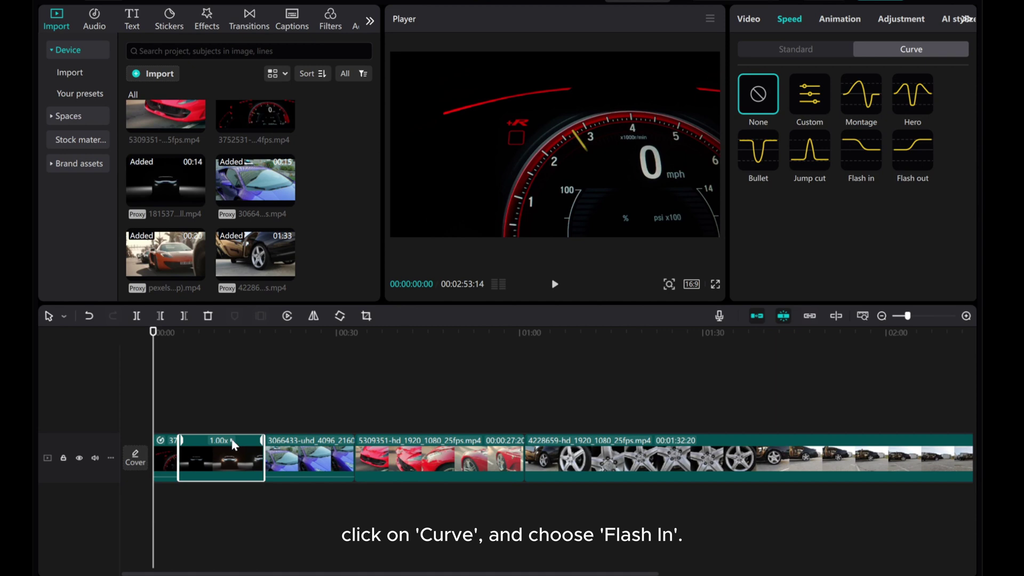
click(861, 152)
- Apply Flash in to the purple, red, wheel and orange car clips, then return to the start
click(269, 458)
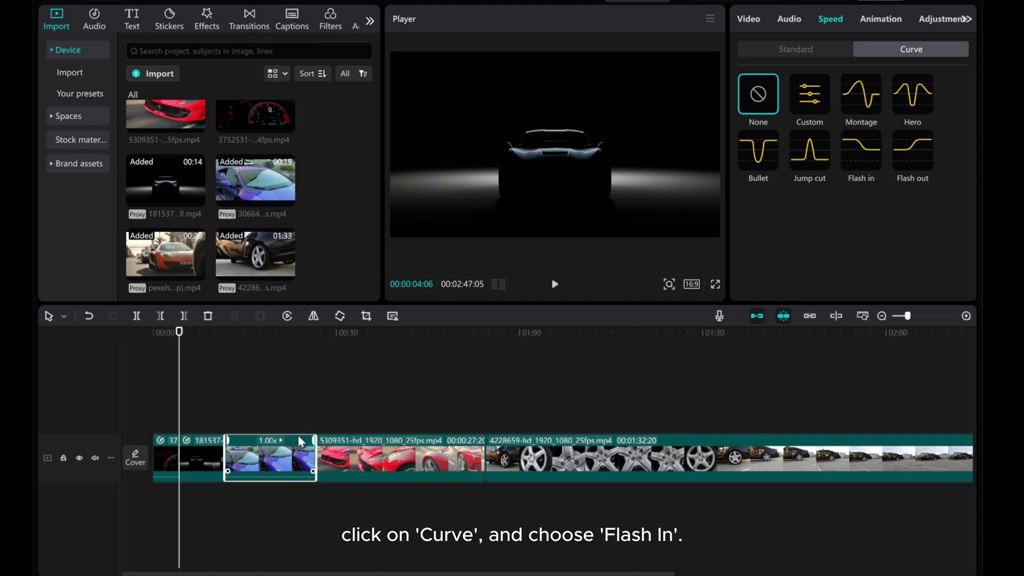
click(851, 152)
click(353, 460)
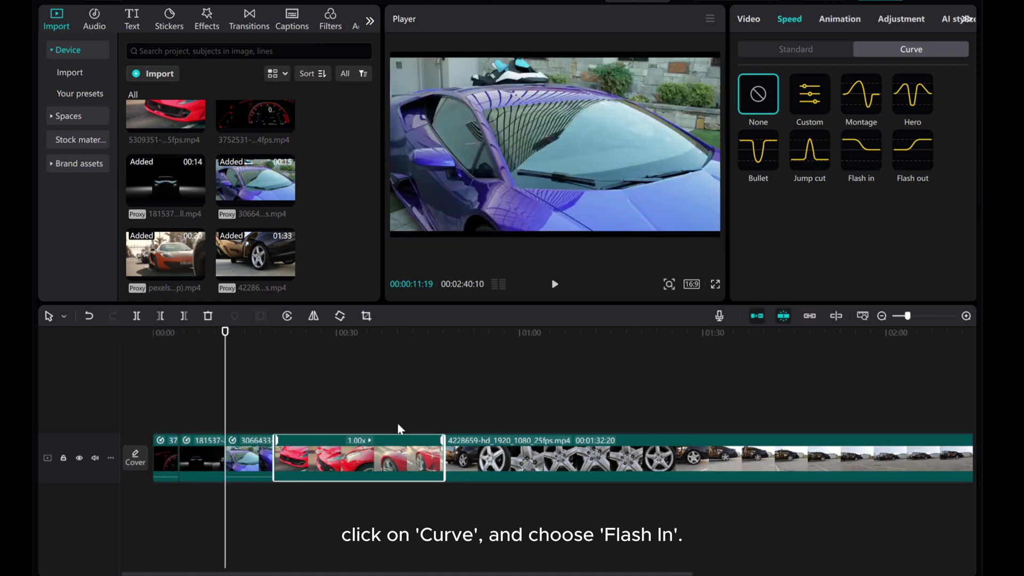
click(859, 152)
click(640, 459)
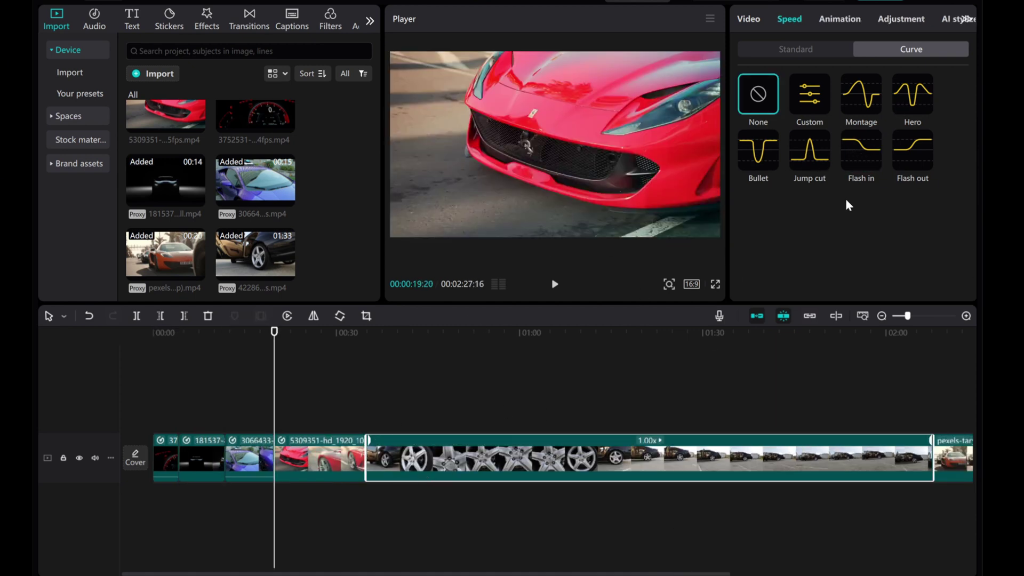
click(867, 153)
click(713, 469)
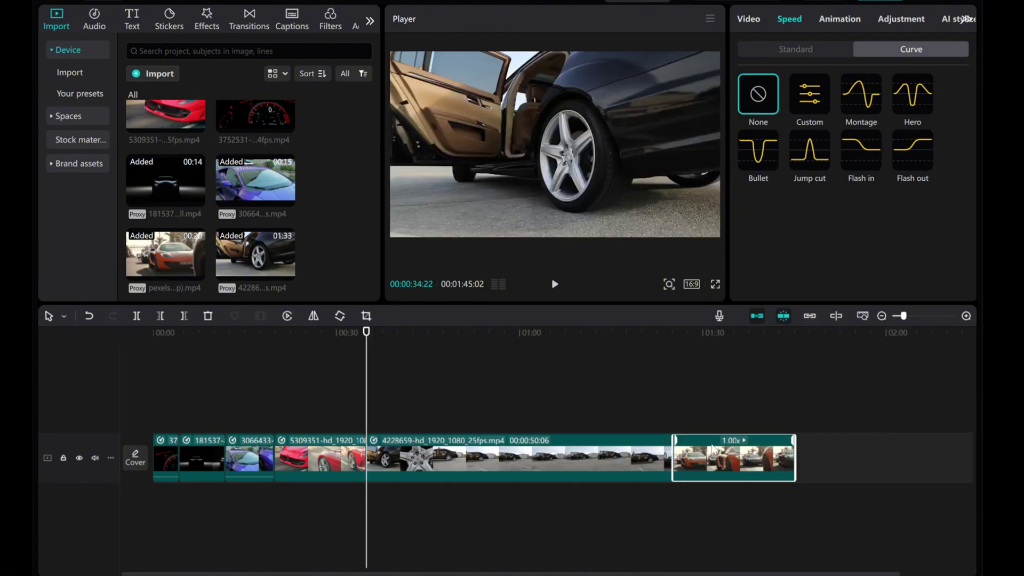
click(868, 152)
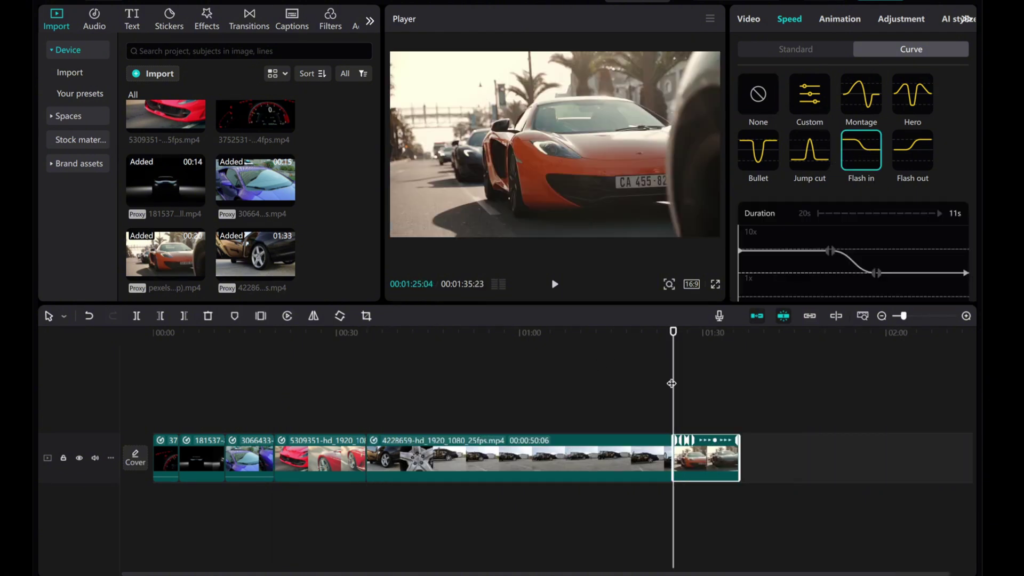
key(Home)
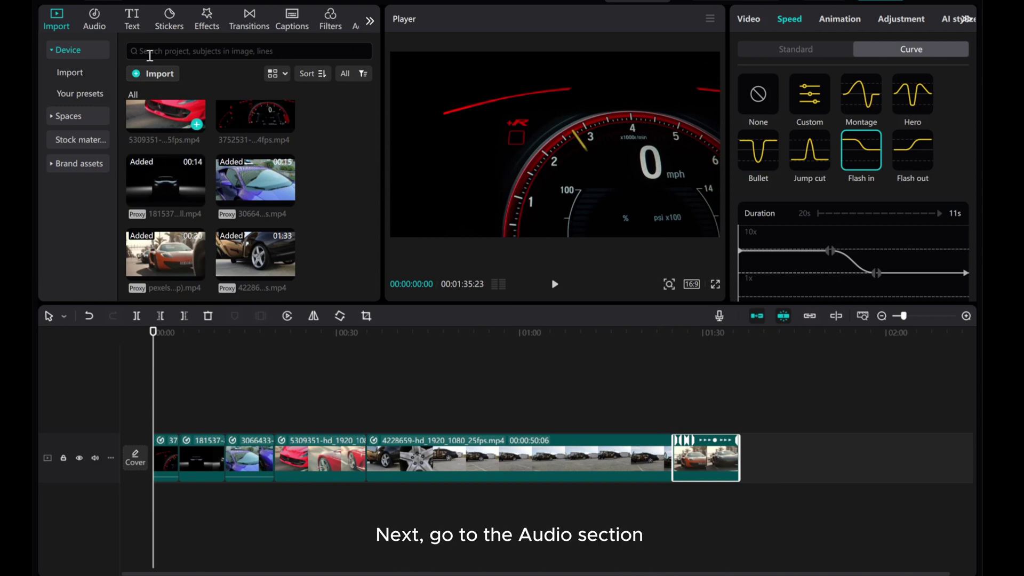
- Add the acoustic guitar track from Music Favorites and mark its major beats with Beats 1
click(96, 21)
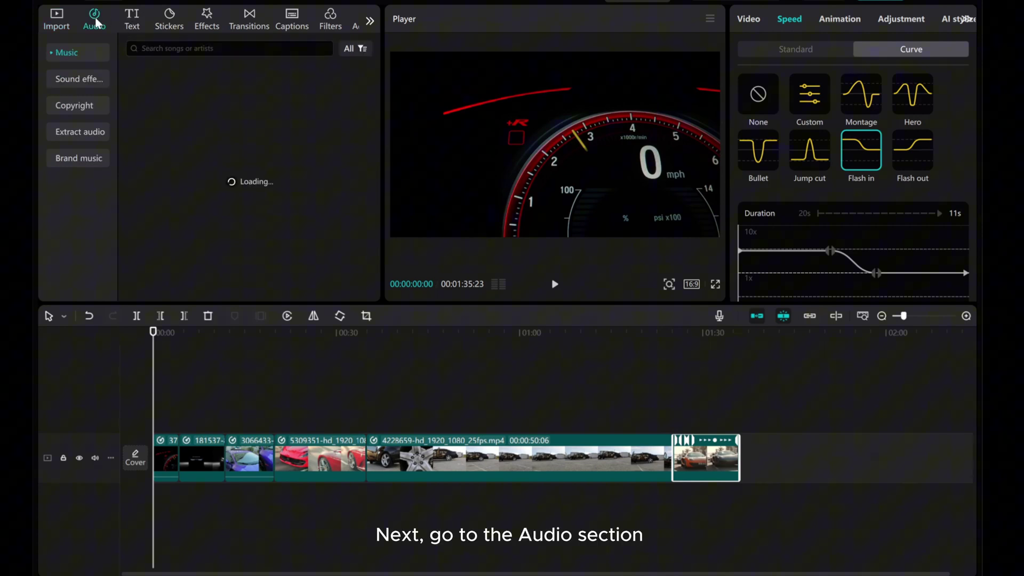
click(73, 56)
click(75, 78)
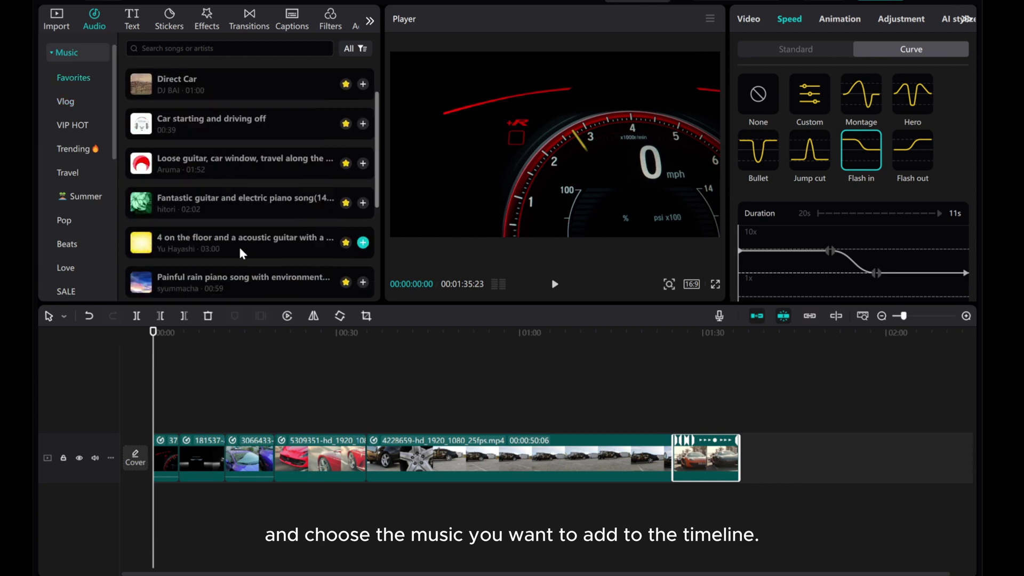
click(364, 243)
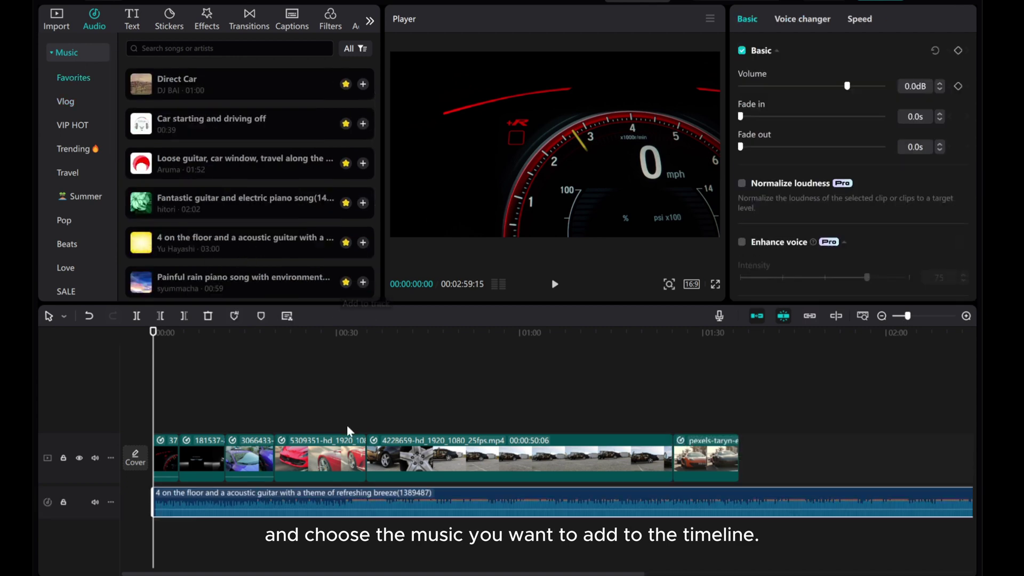
click(235, 317)
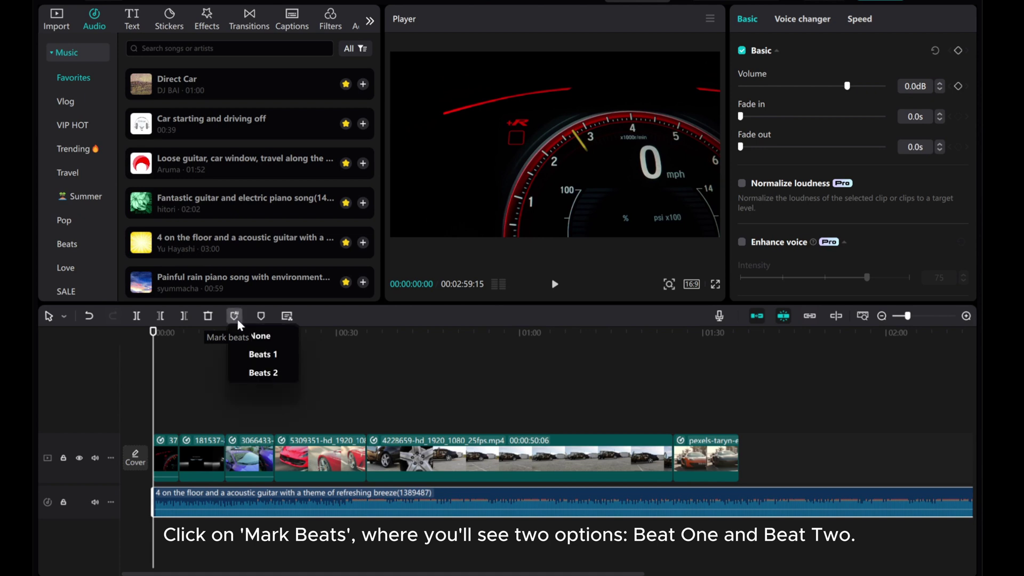
click(264, 356)
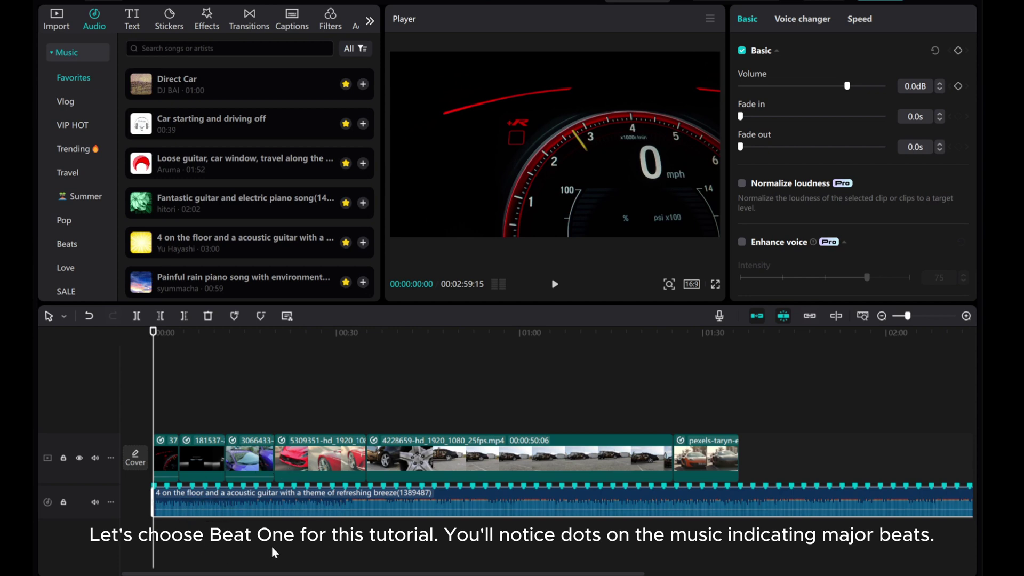
- Trim the speedometer, dark car and purple car clips to end on beat markers
click(967, 316)
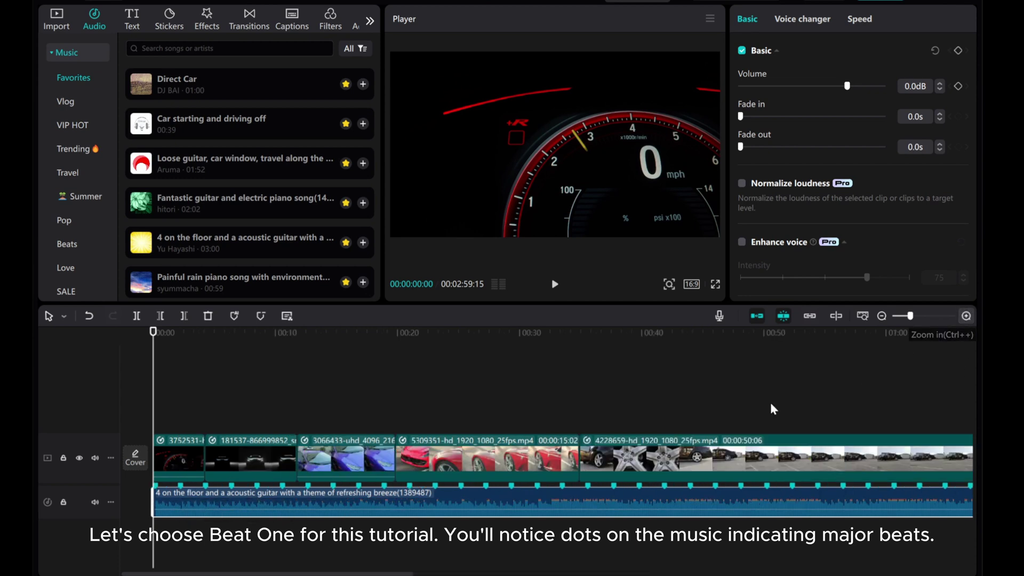
drag(205, 457, 181, 457)
click(230, 459)
drag(276, 459, 212, 466)
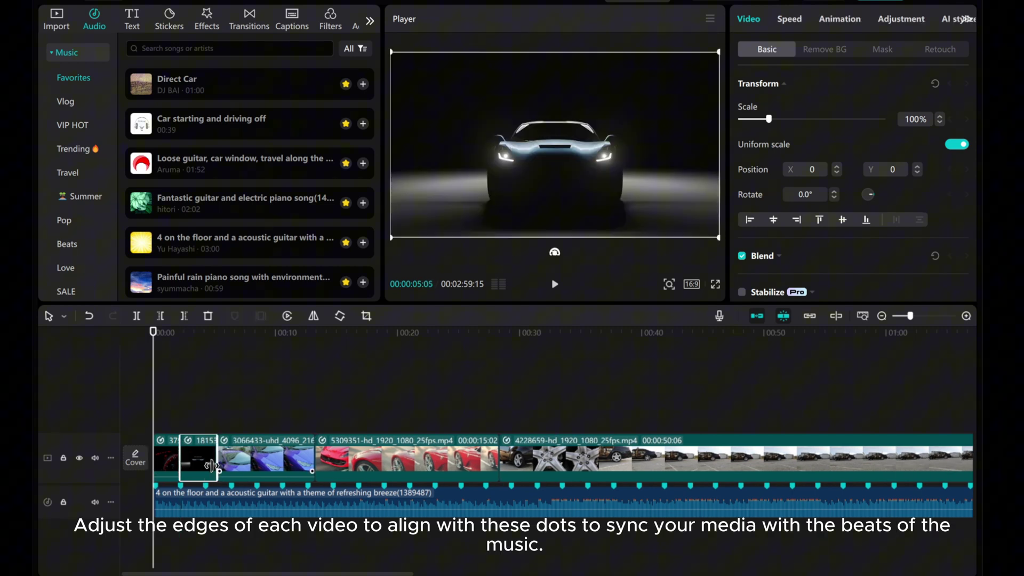
click(251, 459)
drag(309, 459, 228, 455)
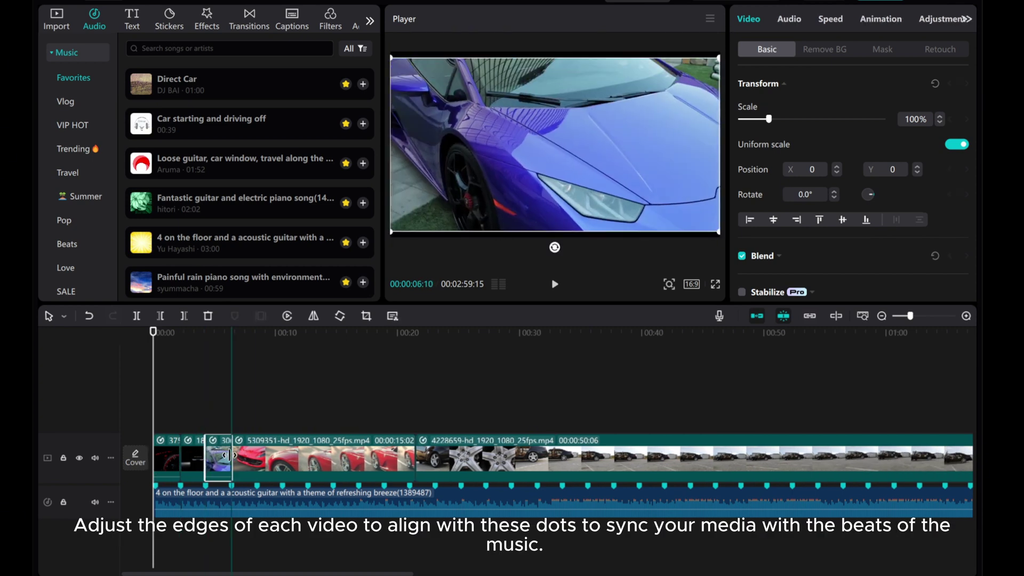
- Trim the red car, wheel and orange car clips to end on beat markers
click(243, 459)
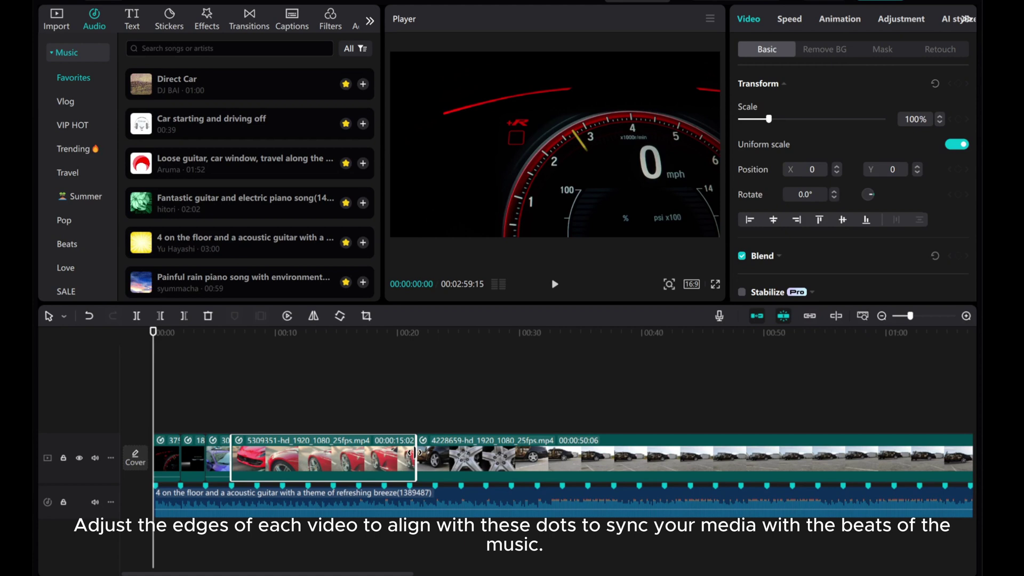
drag(413, 453, 255, 459)
click(323, 465)
drag(868, 457, 282, 458)
click(357, 465)
drag(414, 462, 308, 466)
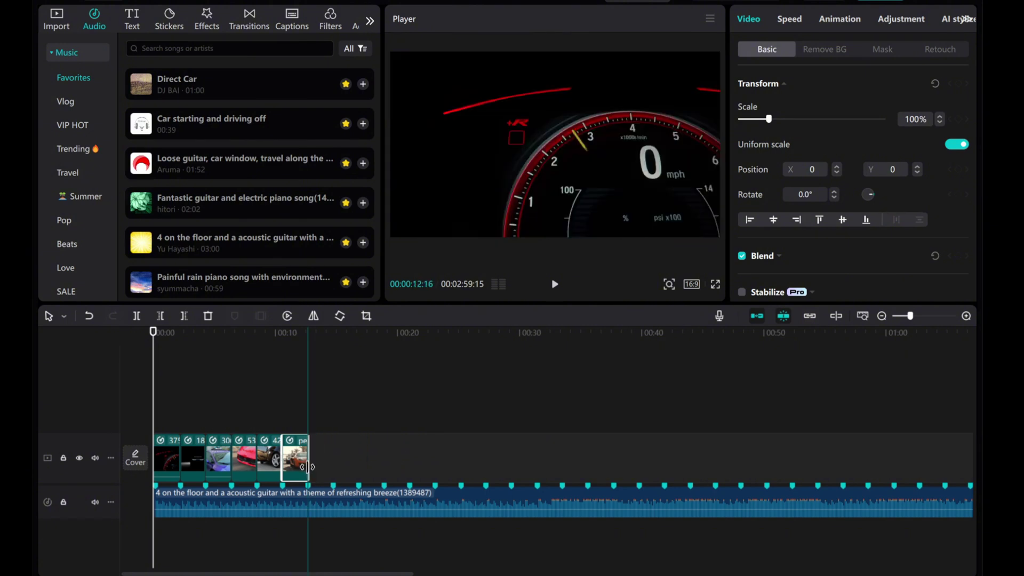
- Review the trimmed edit around three seconds in, checking the purple and red car clips
click(158, 405)
drag(154, 408, 221, 417)
click(222, 450)
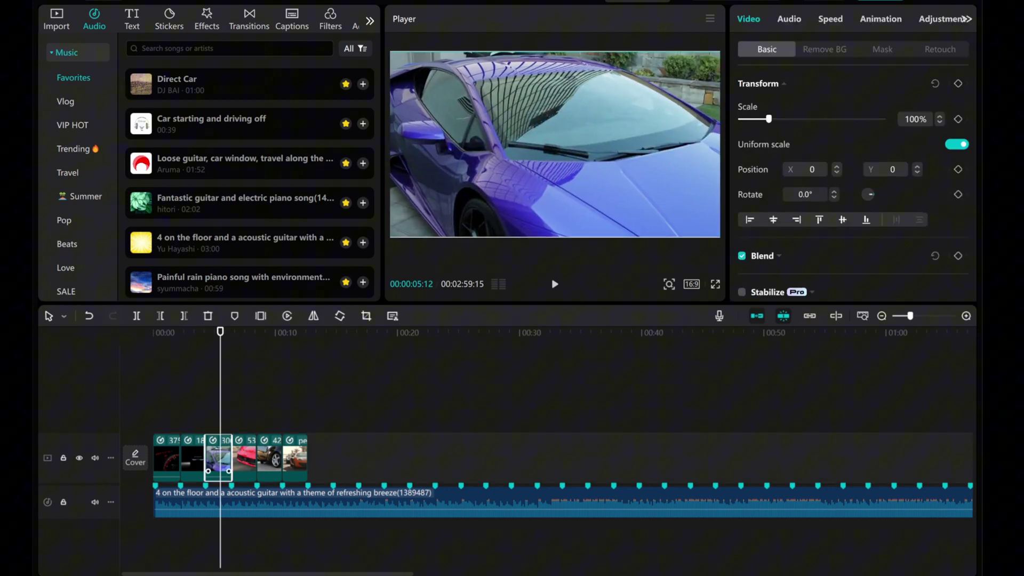
click(245, 456)
drag(221, 404, 163, 422)
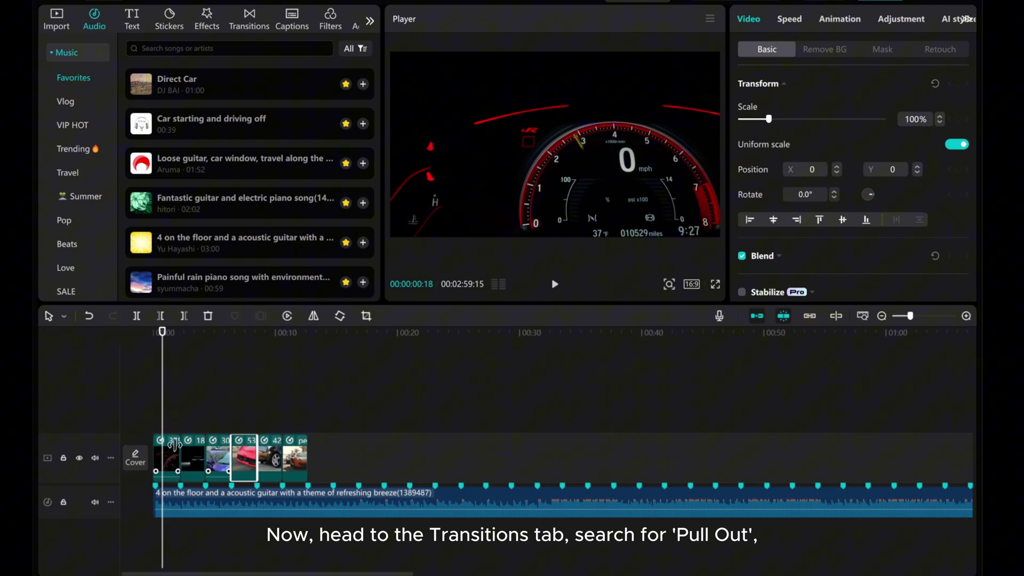
- Add a 1.0s Pull Out transition between the first two clips and apply it to every cut
click(193, 457)
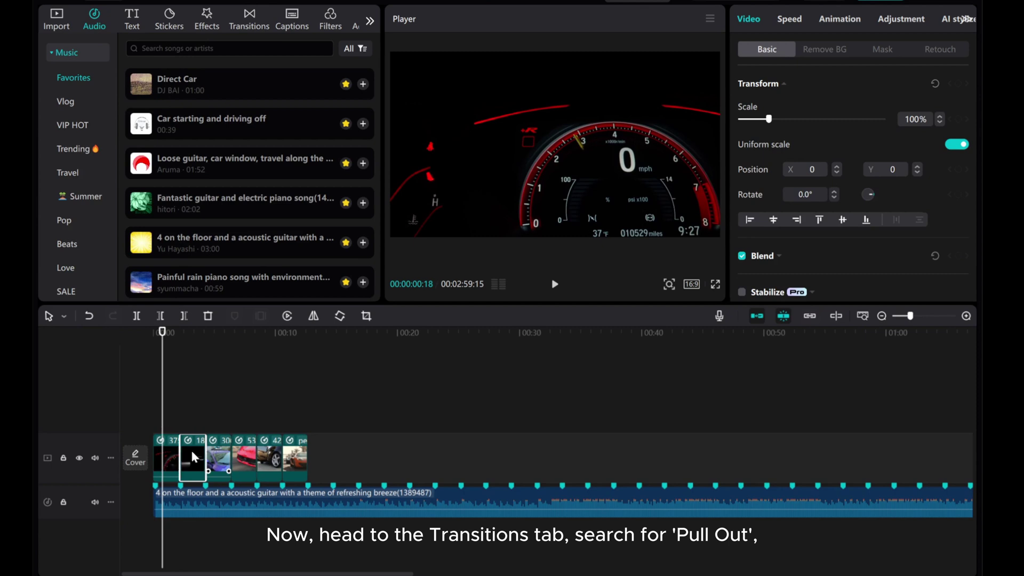
click(243, 22)
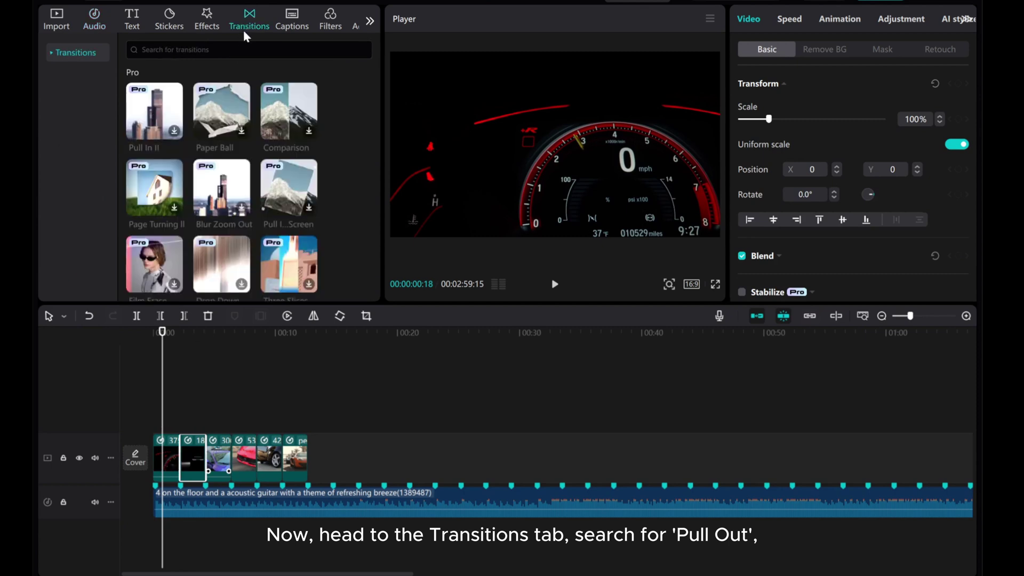
click(181, 49)
click(150, 89)
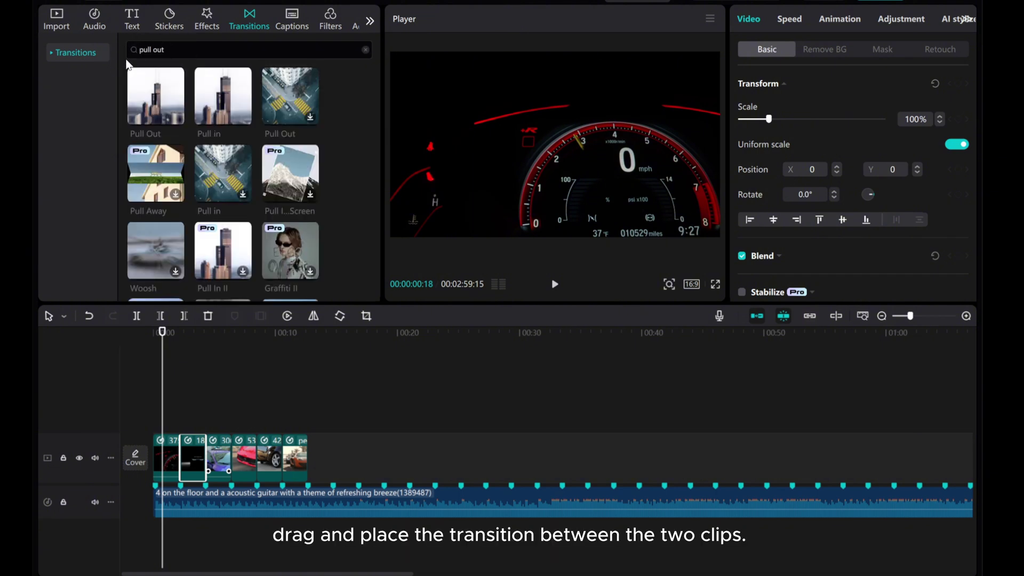
drag(152, 95, 174, 461)
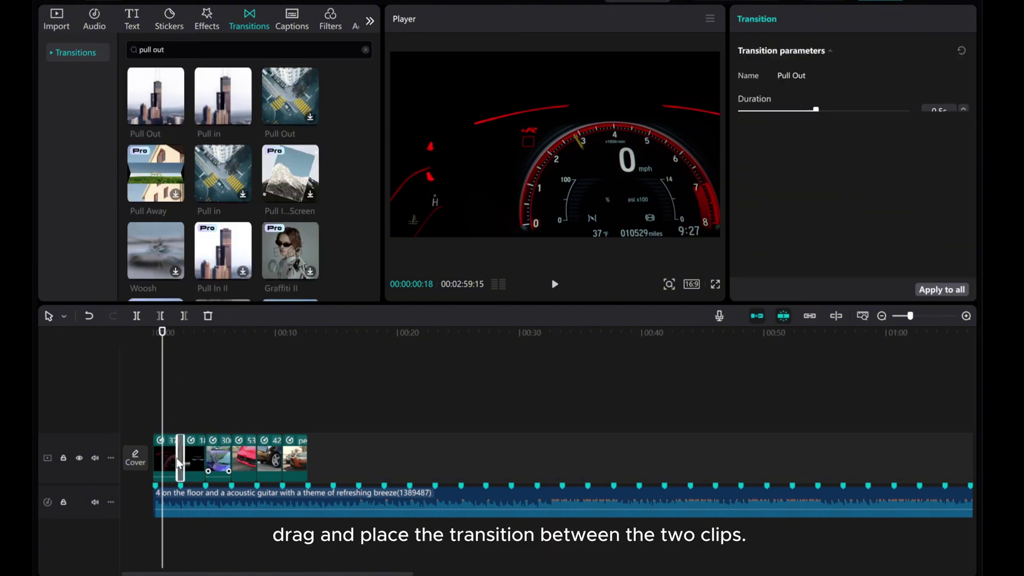
click(966, 316)
drag(816, 111, 959, 126)
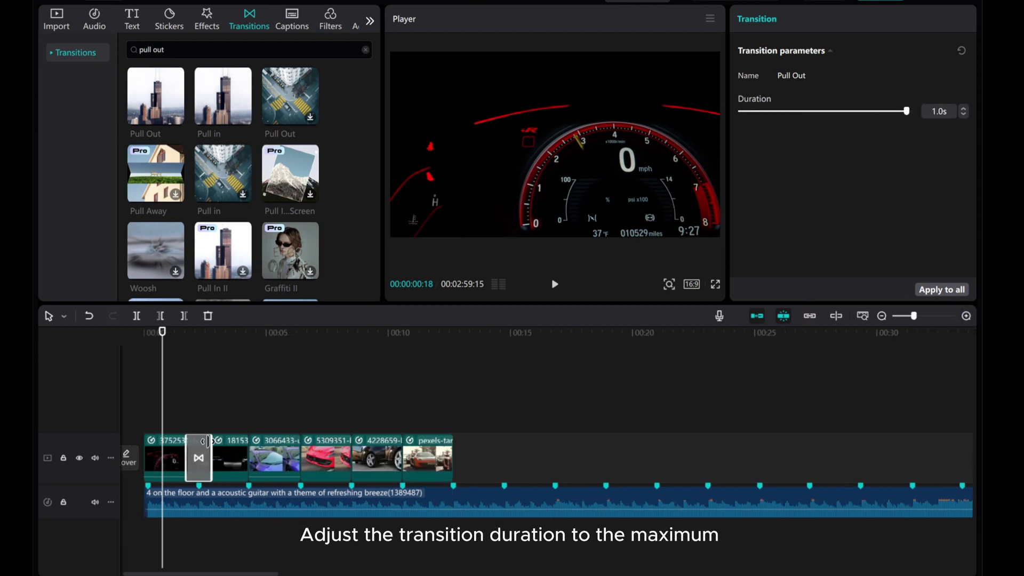
click(927, 294)
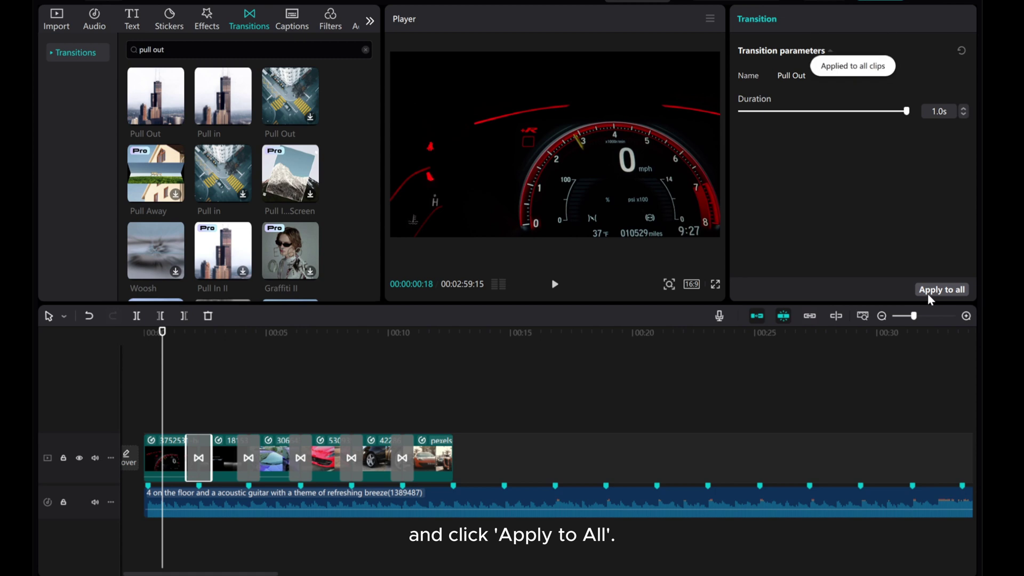
- Move the playhead to the video's end at 12:16 and select the music clip
click(163, 421)
drag(163, 422, 463, 416)
click(457, 494)
- Delete the music past 12:16, then add a brief Flash effect at the second clip's start
click(181, 316)
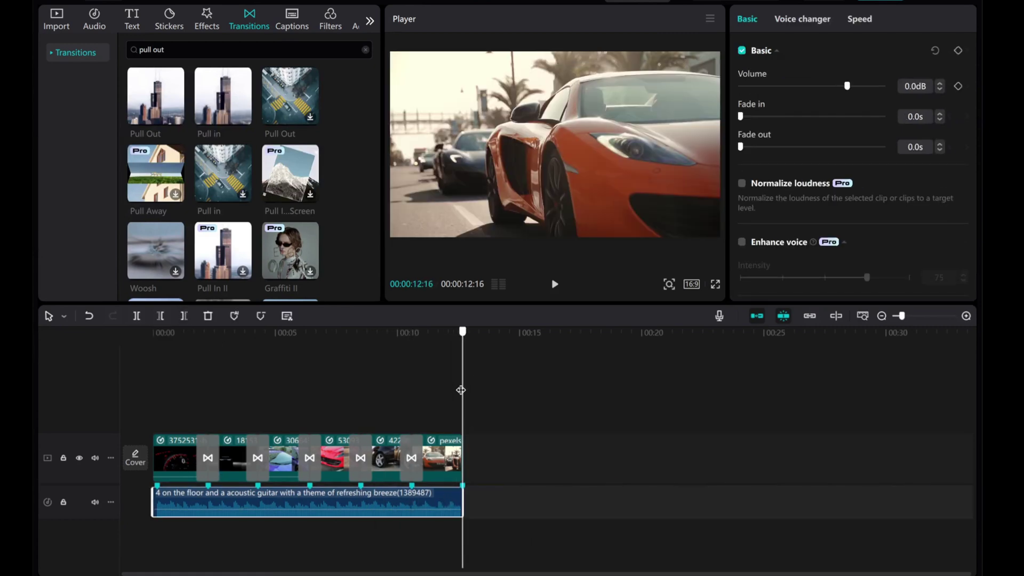
drag(461, 390, 207, 356)
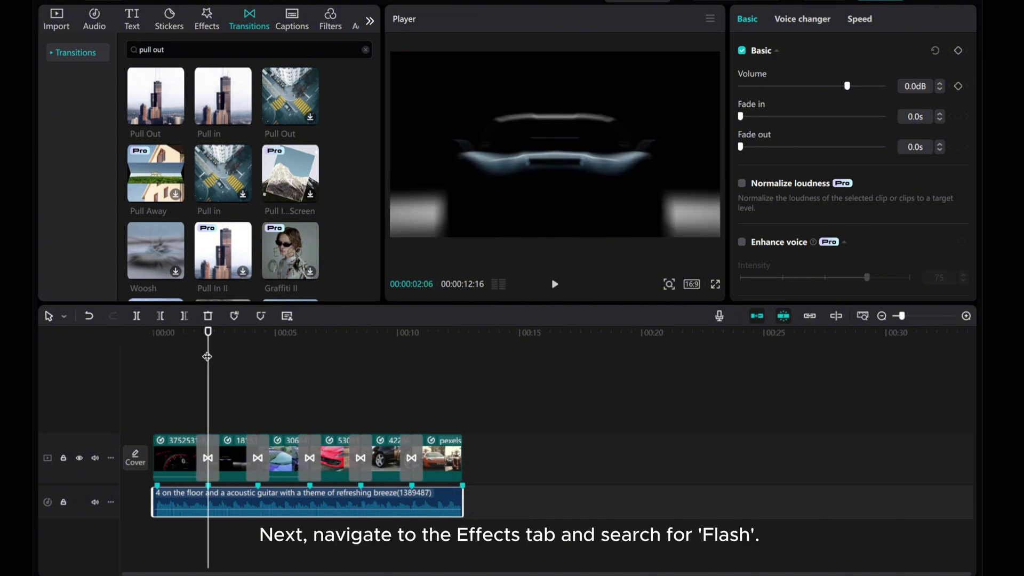
click(208, 19)
click(179, 49)
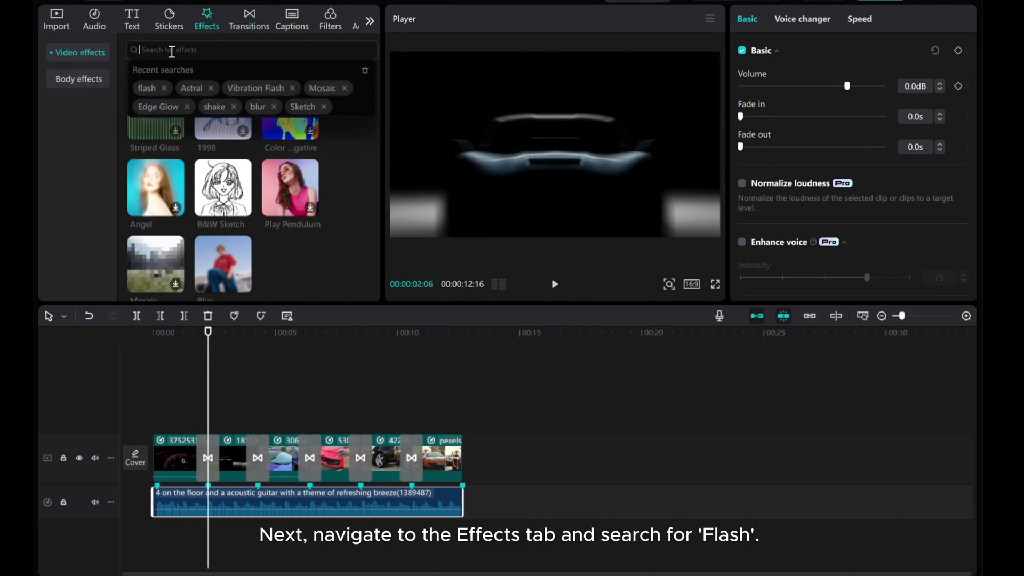
click(145, 88)
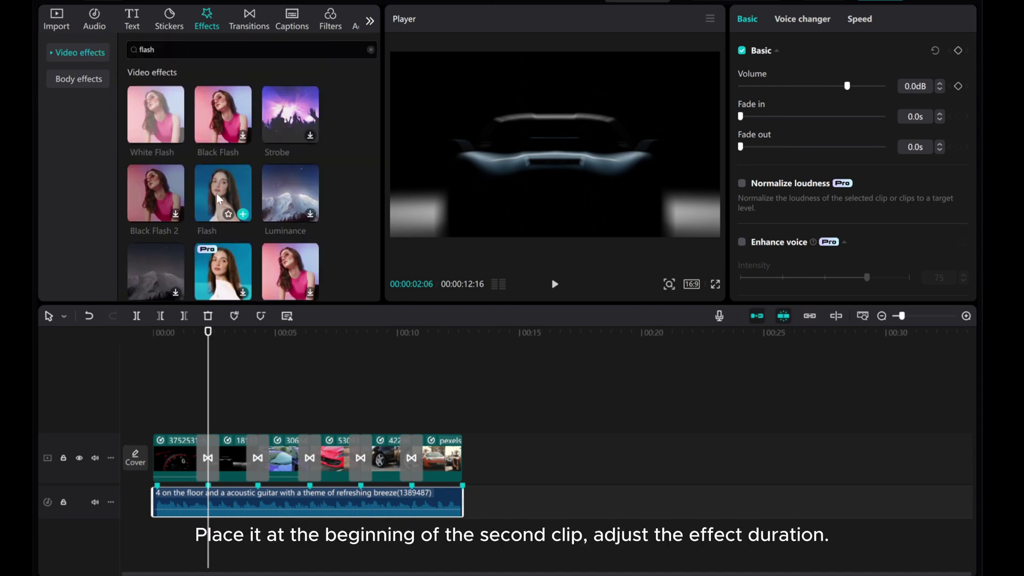
drag(216, 193, 213, 424)
click(965, 317)
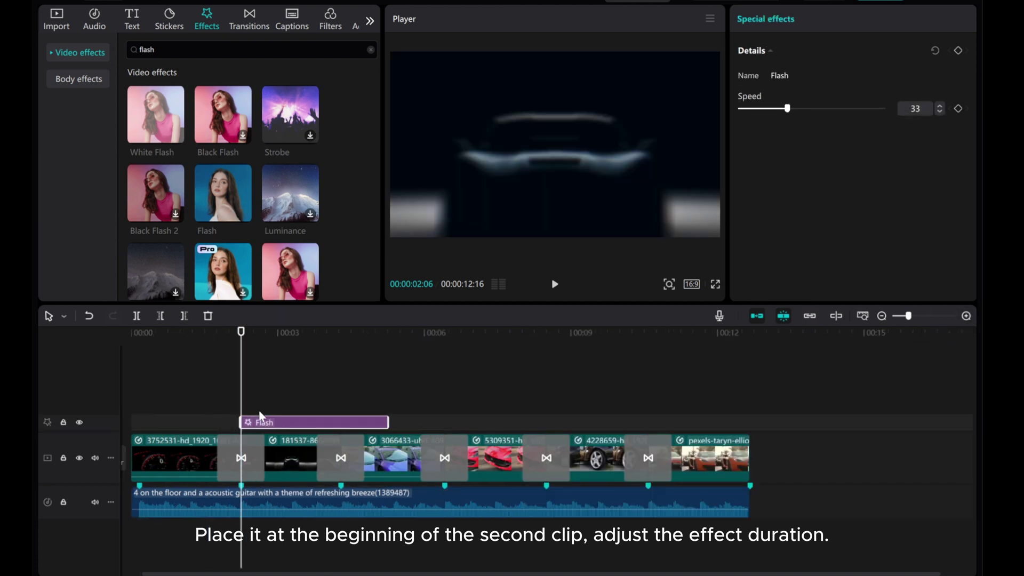
drag(387, 422, 264, 425)
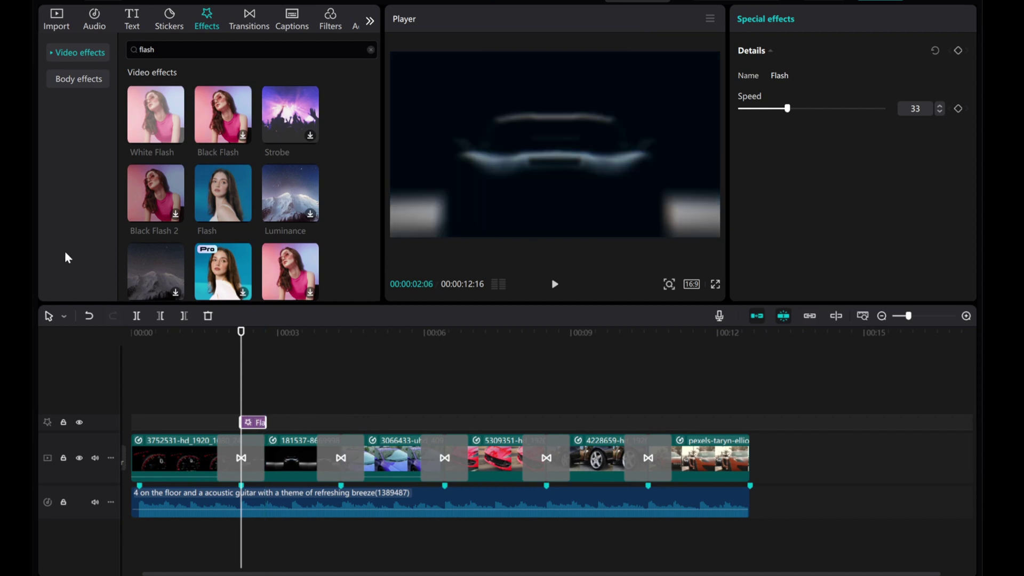
- Place the Astral effect on a new track at the second clip's start, trimmed to match Flash
click(370, 50)
click(202, 46)
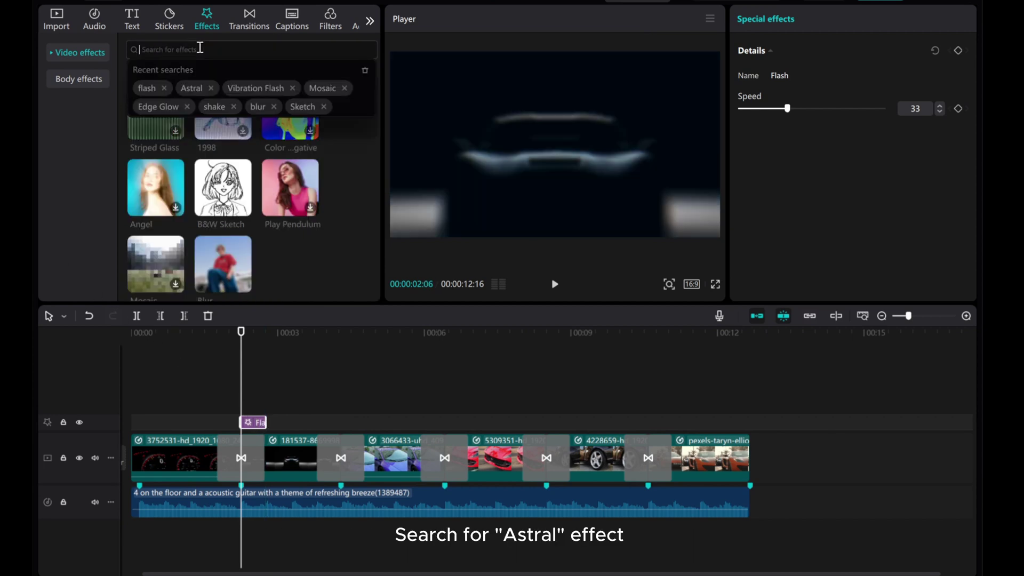
click(196, 90)
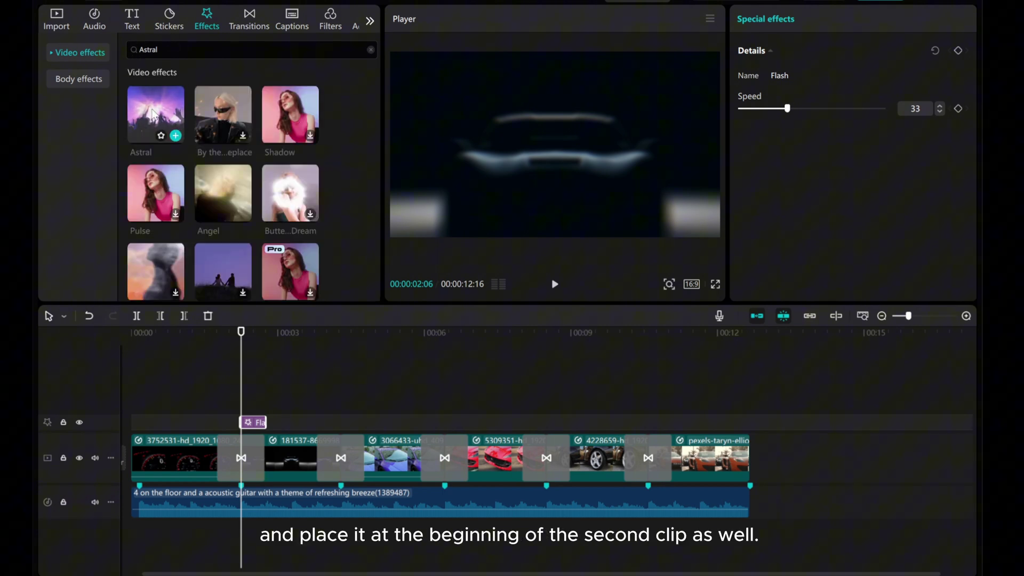
drag(158, 114, 241, 405)
drag(388, 404, 265, 403)
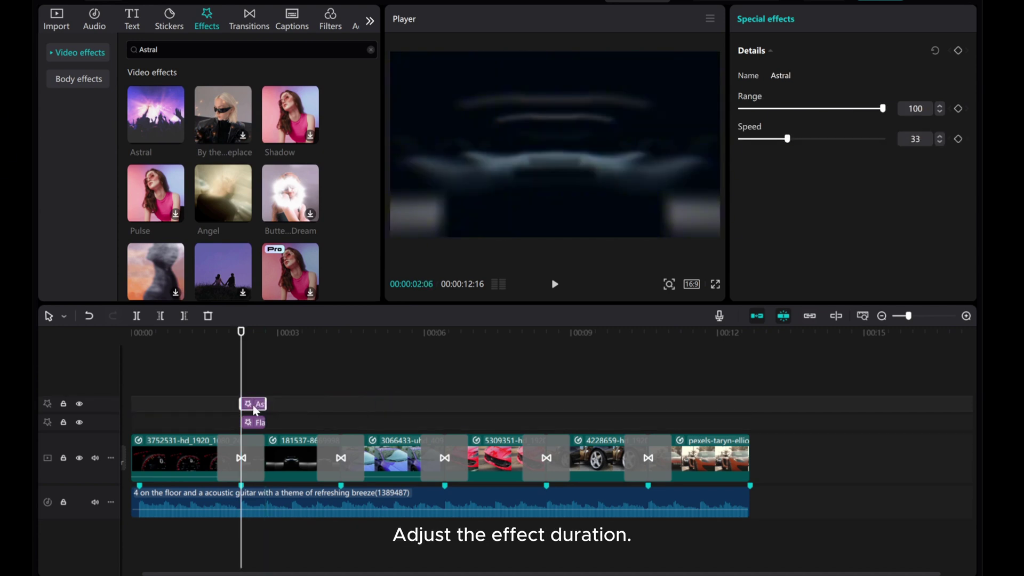
- Place a Shake effect at the second clip's start, trim it short, and set Strength to 17
click(355, 50)
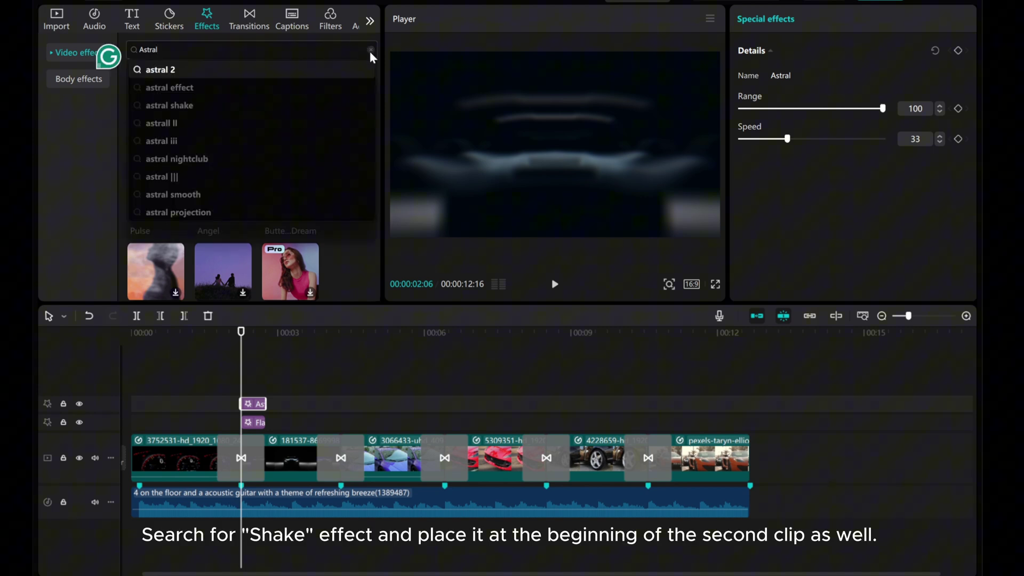
click(370, 50)
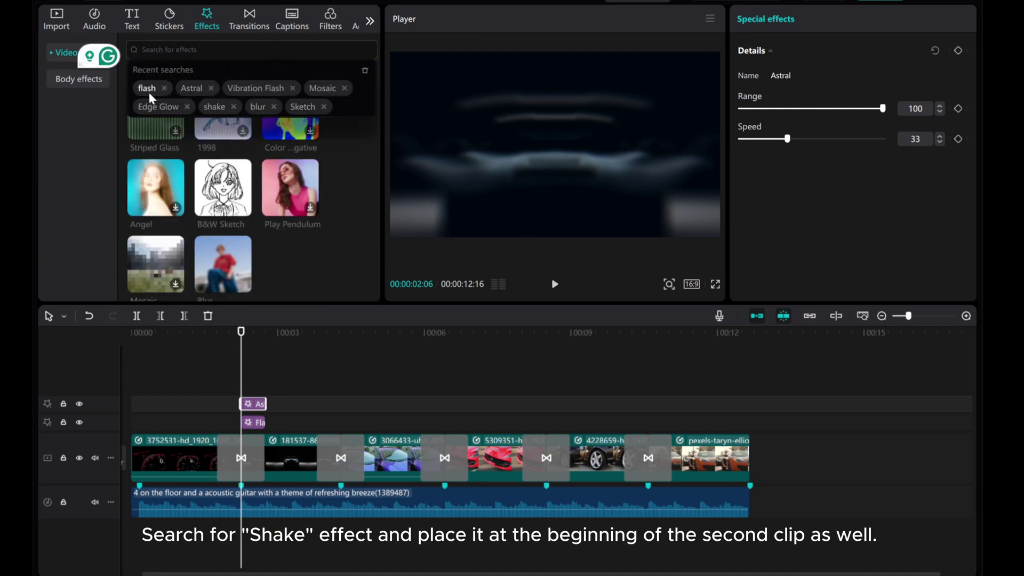
click(222, 108)
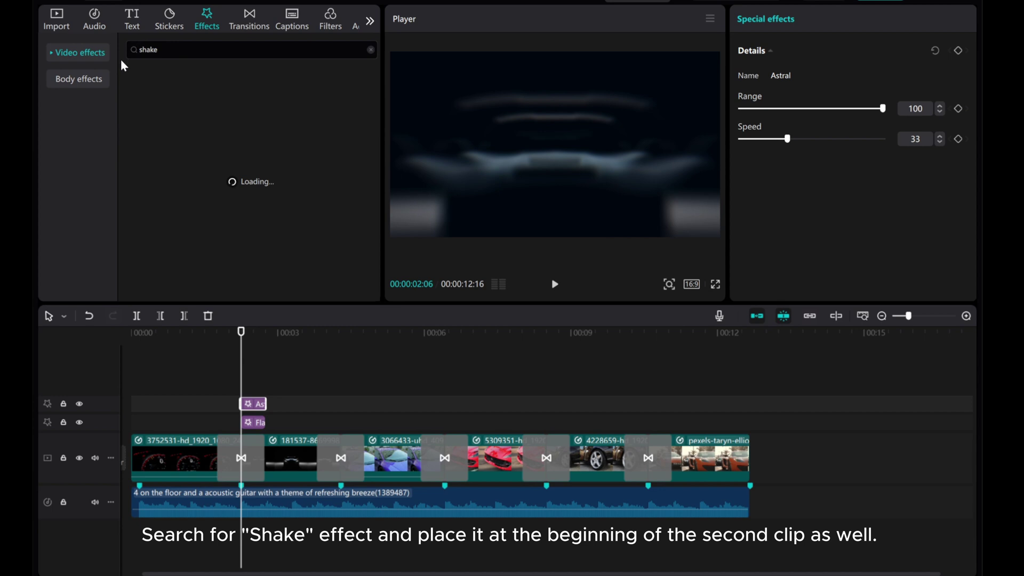
drag(155, 115, 243, 385)
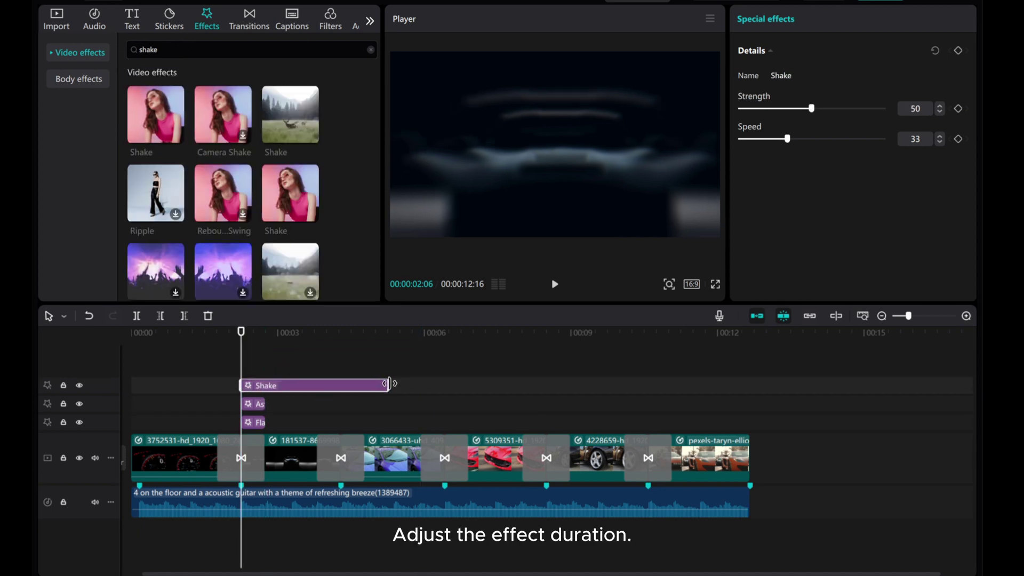
drag(387, 385, 266, 385)
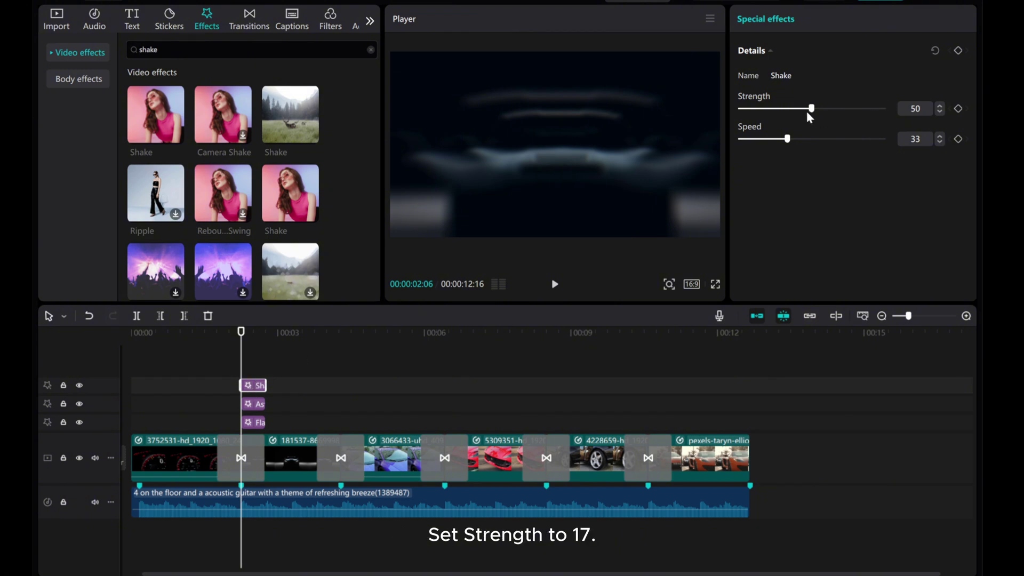
drag(792, 109, 771, 109)
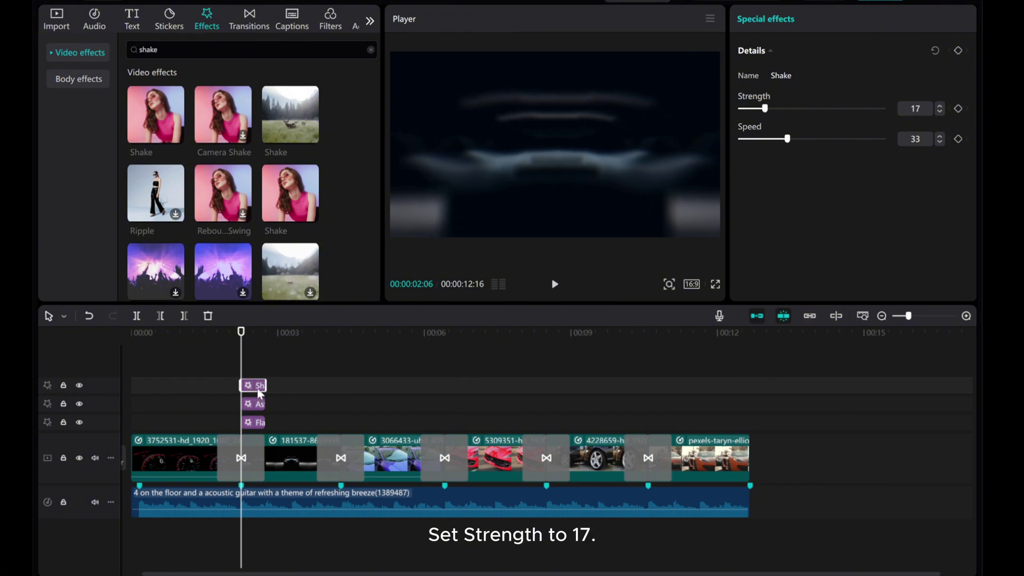
- Preview the stacked Flash, Astral and Shake effects from just before the cut
drag(245, 357, 211, 370)
click(554, 288)
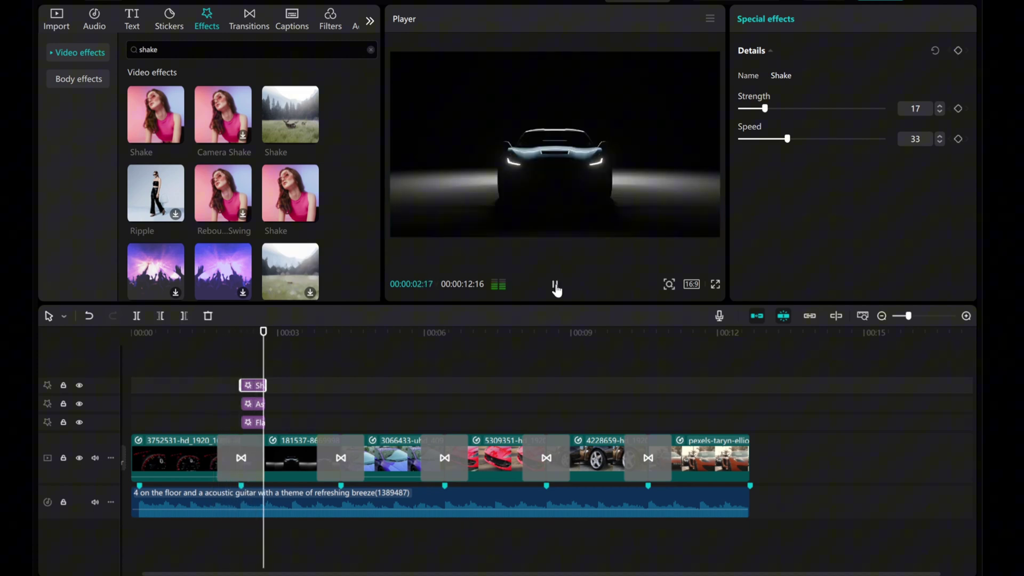
click(556, 287)
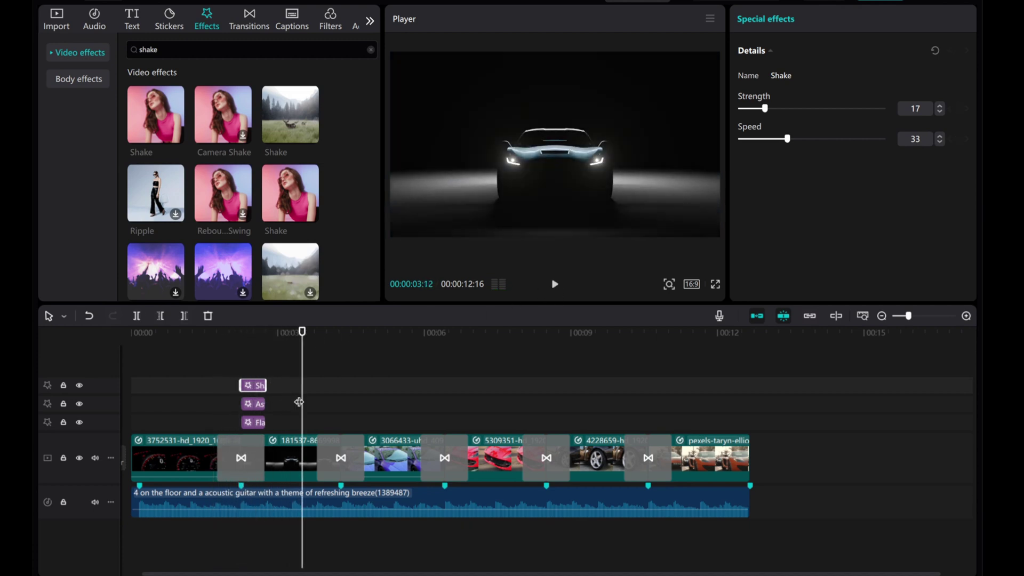
- Copy the three stacked effects and paste them at the third clip's start
drag(304, 404, 345, 405)
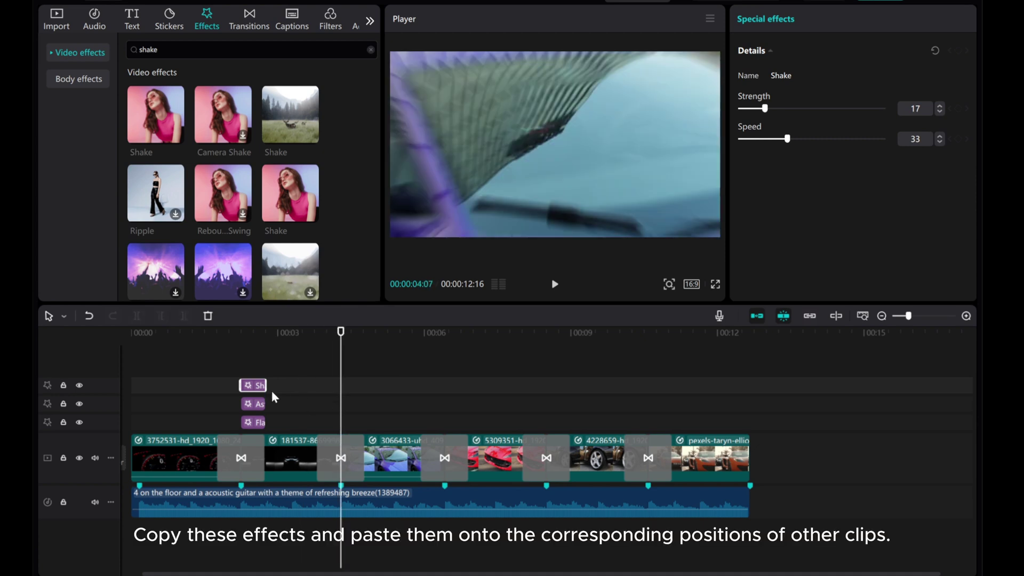
drag(253, 372, 257, 425)
right_click(254, 392)
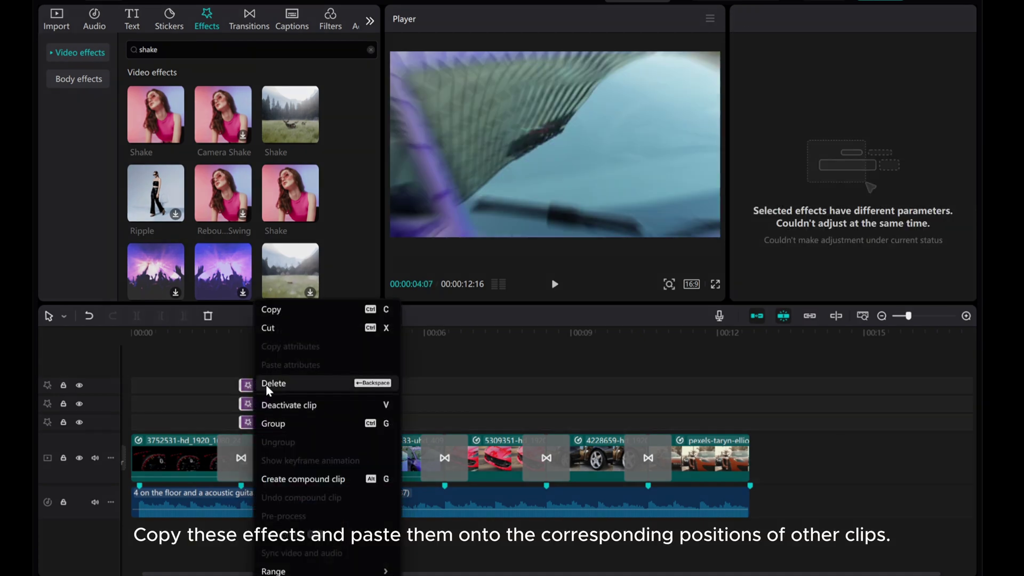
click(277, 313)
right_click(348, 383)
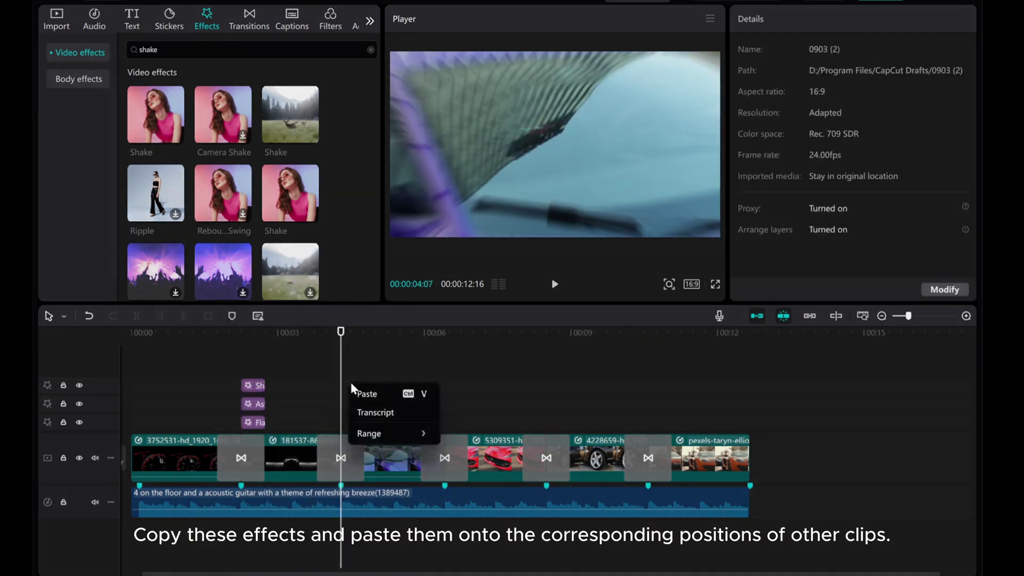
click(365, 393)
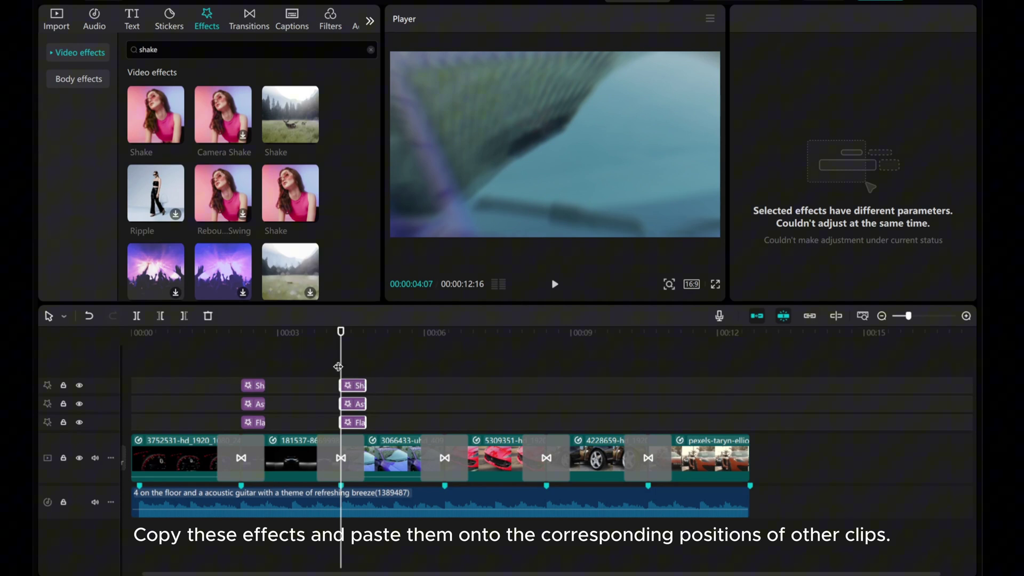
- Paste the effect stack at the fourth, fifth and last clips' starts
drag(338, 367, 446, 382)
right_click(454, 381)
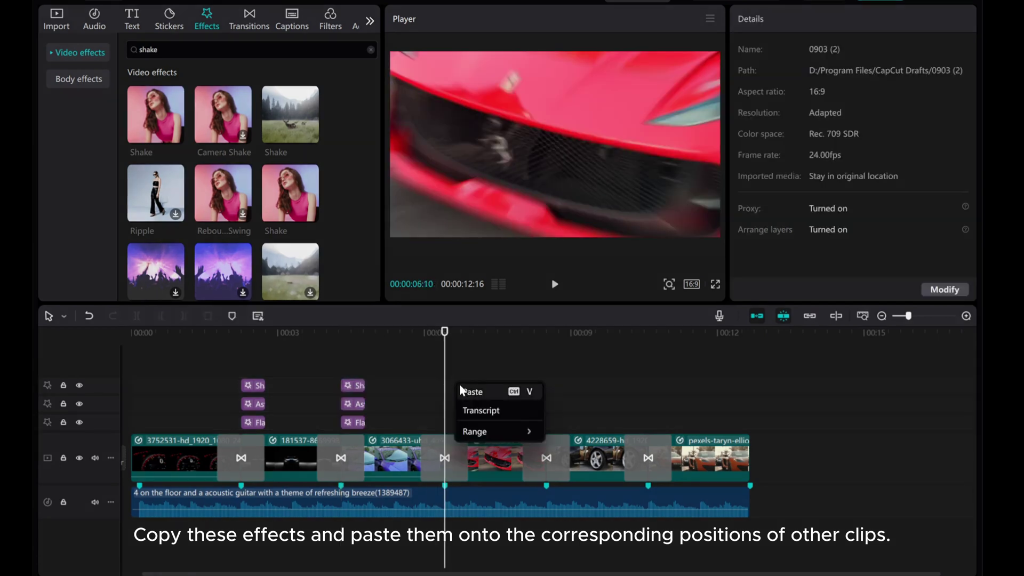
click(470, 392)
drag(443, 367, 646, 375)
right_click(556, 379)
click(569, 394)
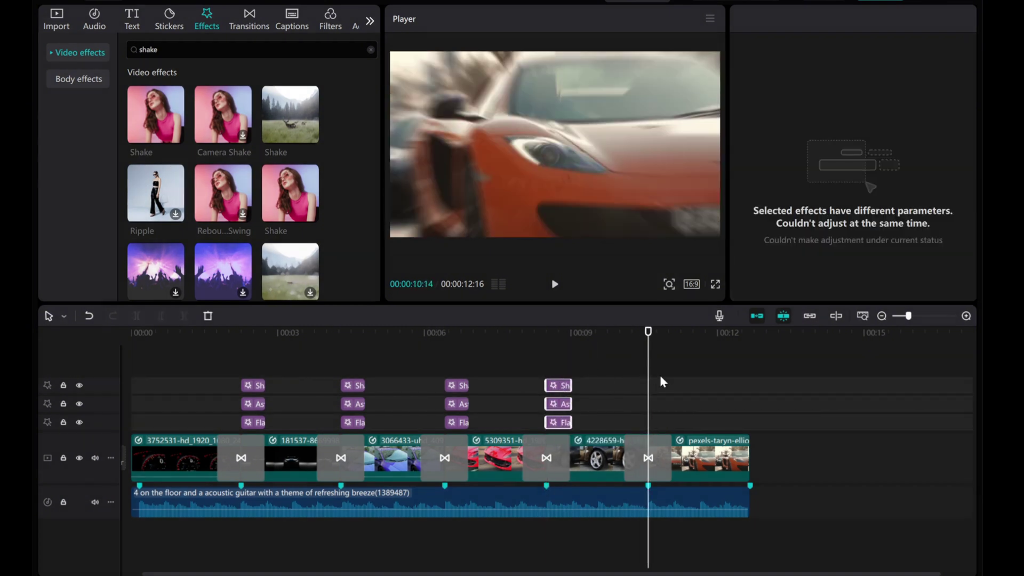
right_click(658, 382)
click(667, 393)
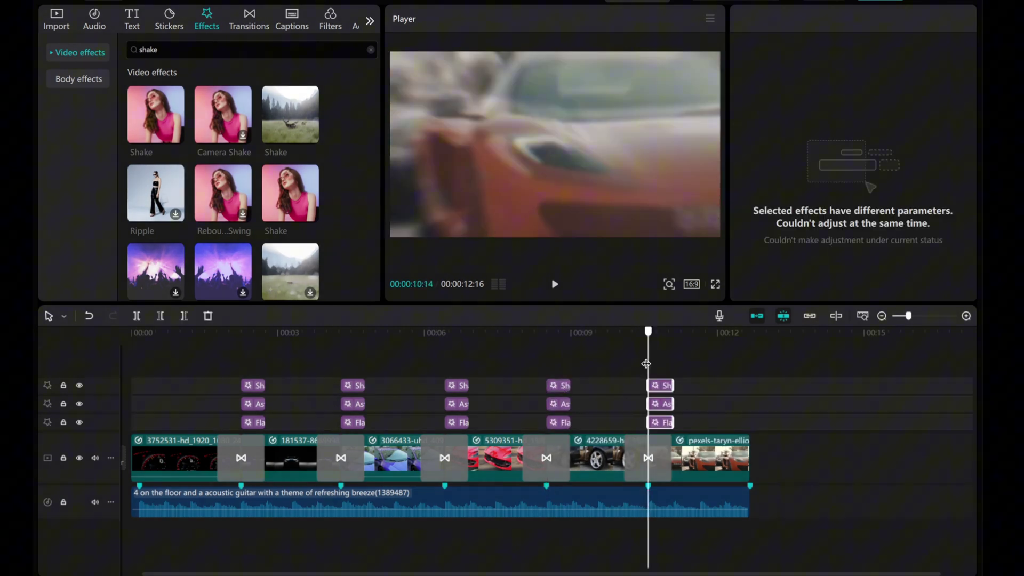
drag(646, 364, 94, 336)
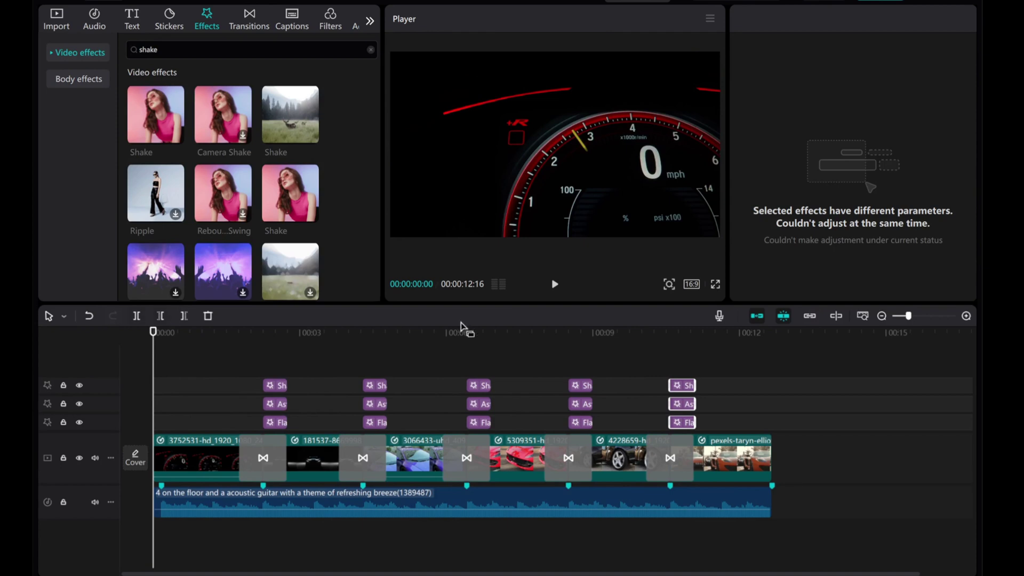
click(555, 286)
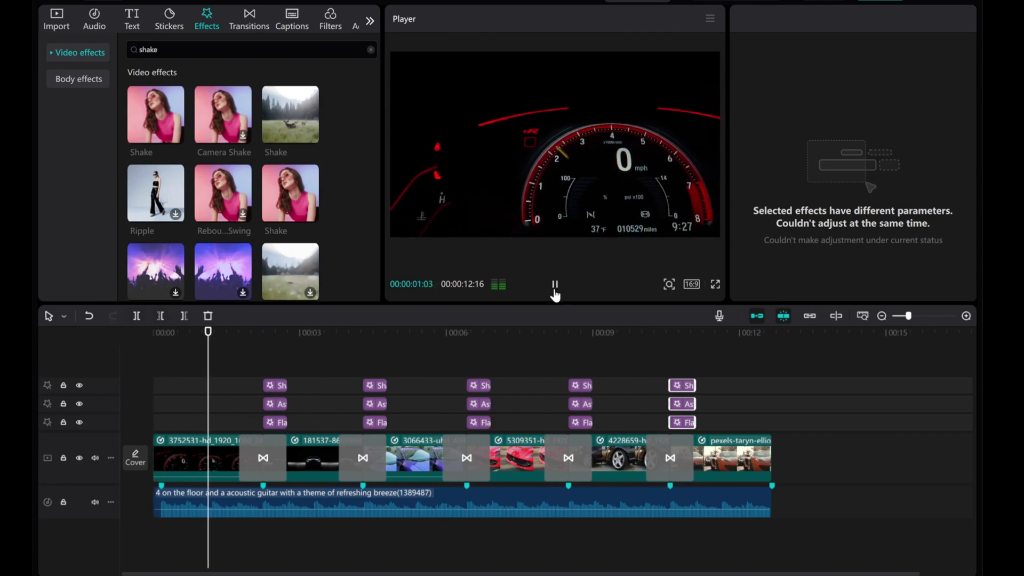